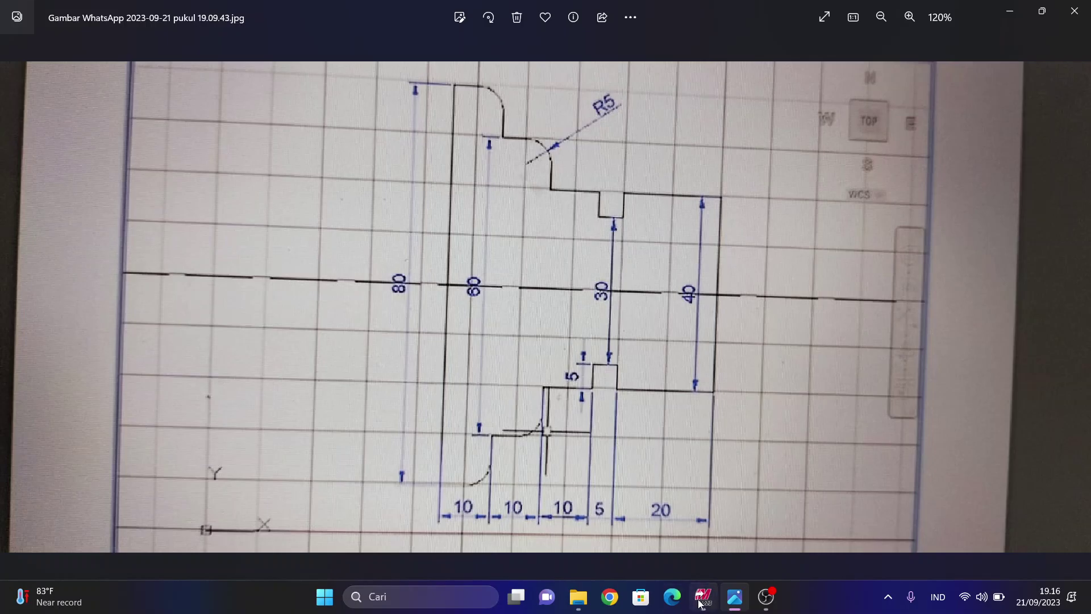
- Switch to Mastercam and draw a line from the origin straight up at 90 degrees with a length of 20 mm
{"action": "mouse_move", "coordinate": [703, 597]}
{"action": "left_click", "coordinate": [702, 537]}
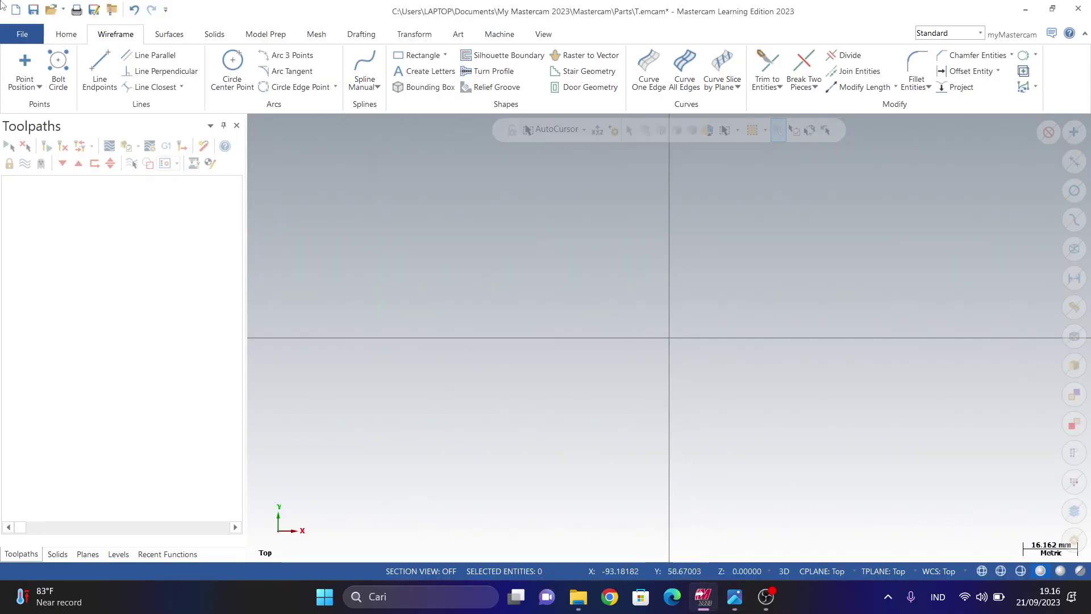
{"action": "left_click", "coordinate": [99, 67]}
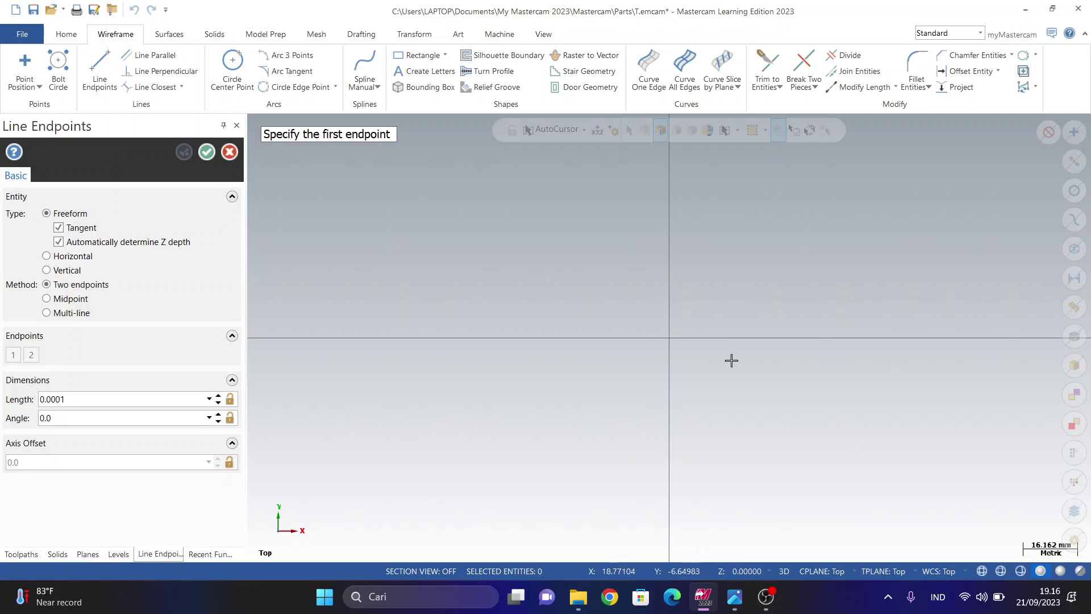
{"action": "left_click", "coordinate": [670, 339]}
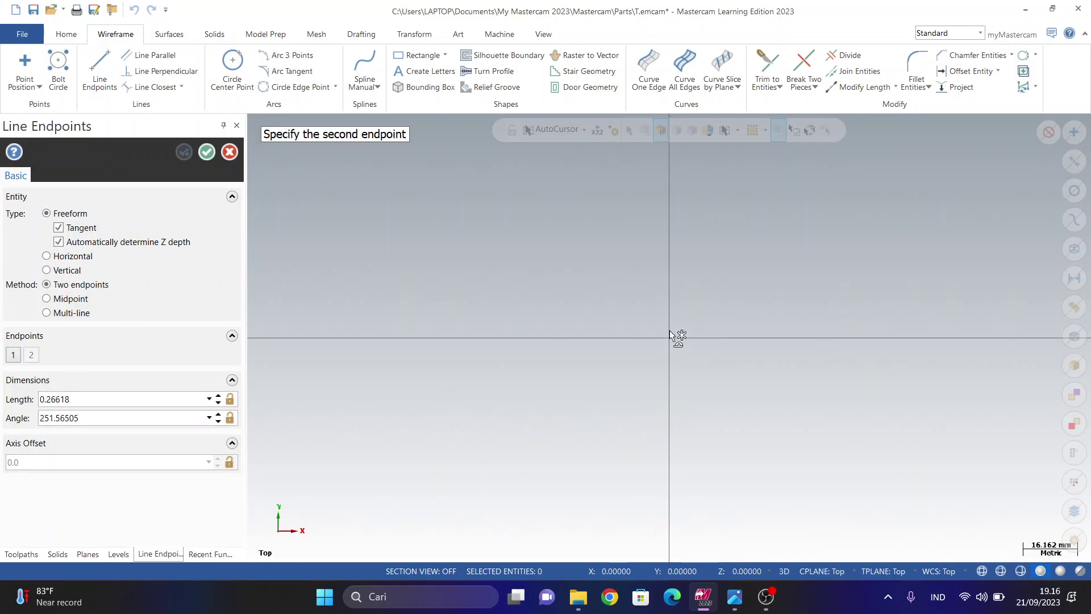
{"action": "left_click", "coordinate": [668, 241]}
{"action": "left_click", "coordinate": [102, 404]}
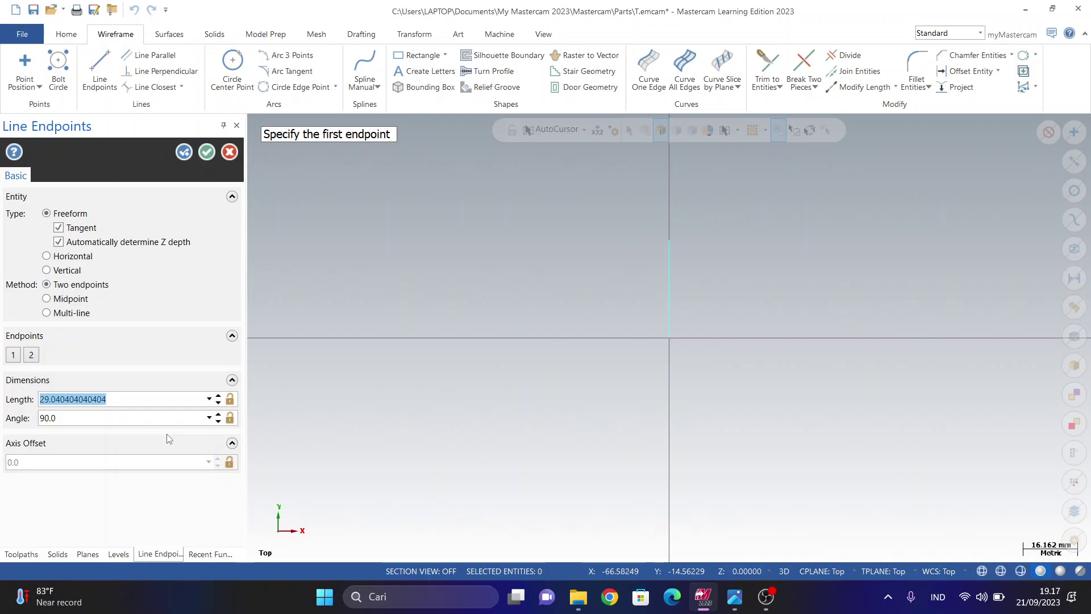
{"action": "type", "text": "20.0"}
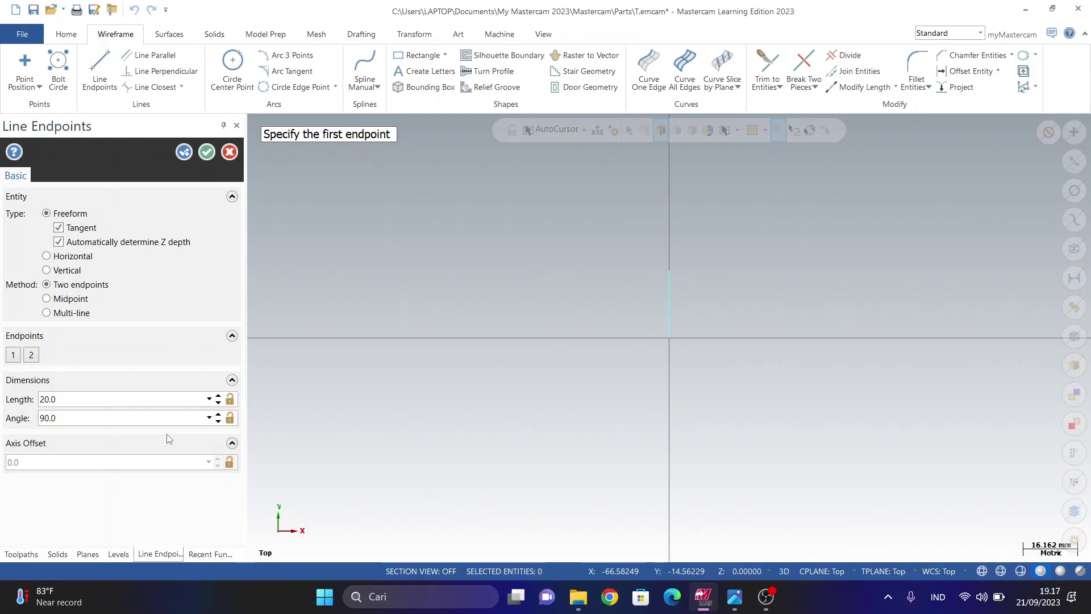
- Draw a 20 mm horizontal line leftward from the upper end of the vertical line
{"action": "left_click", "coordinate": [669, 270]}
{"action": "left_click", "coordinate": [533, 269]}
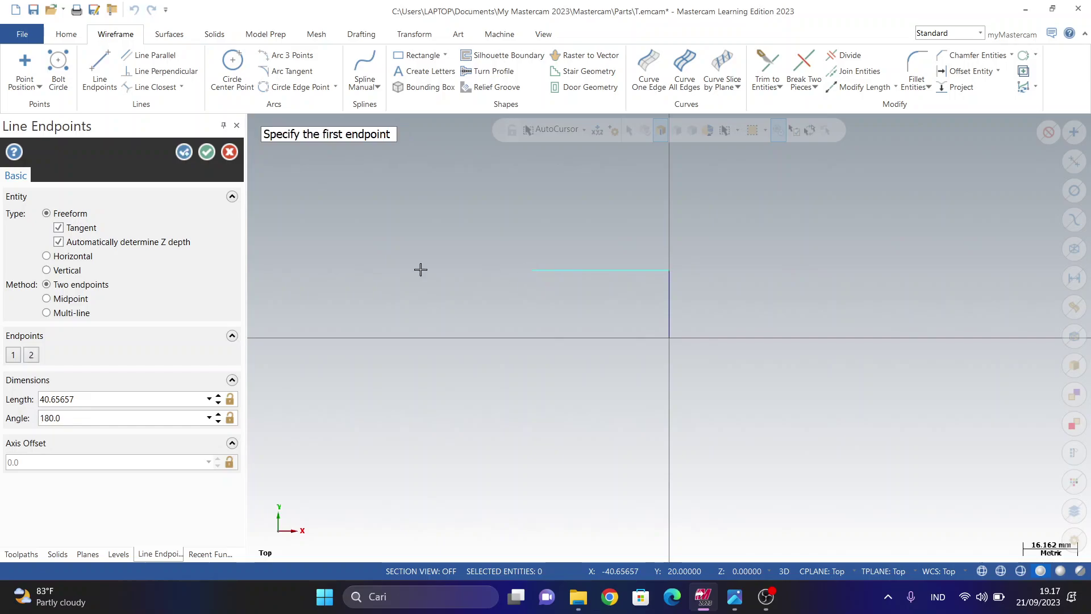
{"action": "left_click", "coordinate": [83, 402]}
{"action": "type", "text": "20"}
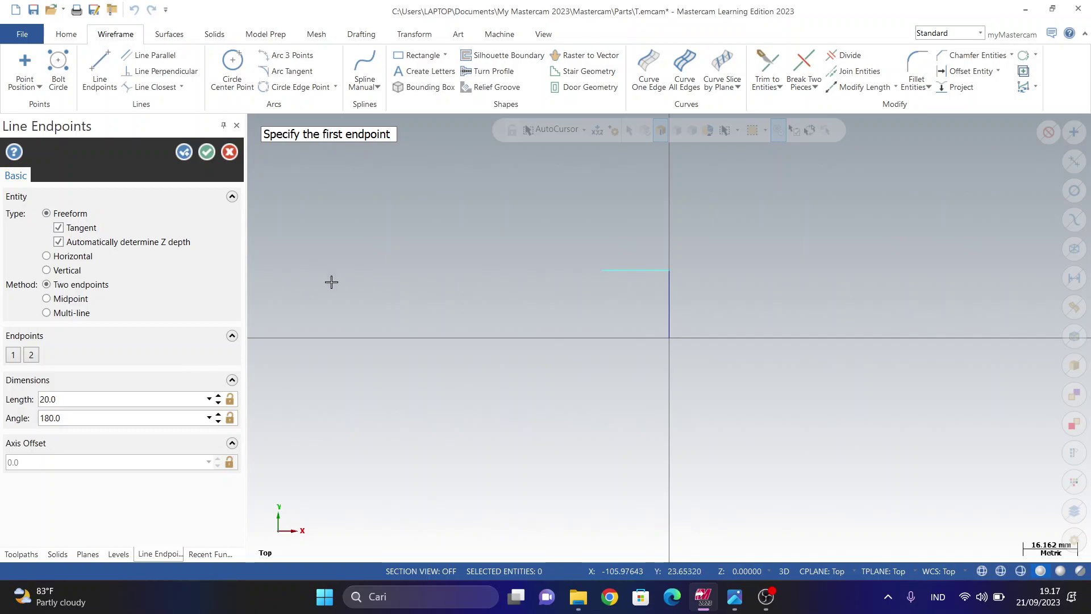
- Begin the groove with a 5 mm line straight down from the horizontal line's left end and a 5 mm floor line leftward
{"action": "left_click", "coordinate": [602, 270]}
{"action": "left_click", "coordinate": [601, 313]}
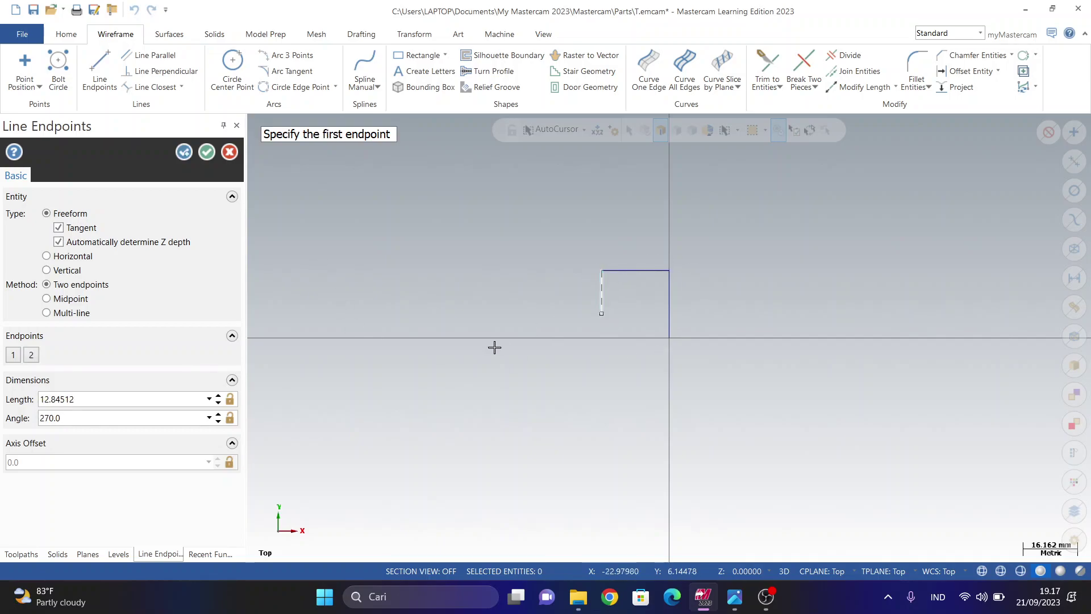
{"action": "left_click", "coordinate": [188, 400]}
{"action": "type", "text": "5"}
{"action": "key", "text": "Return"}
{"action": "left_click", "coordinate": [601, 287]}
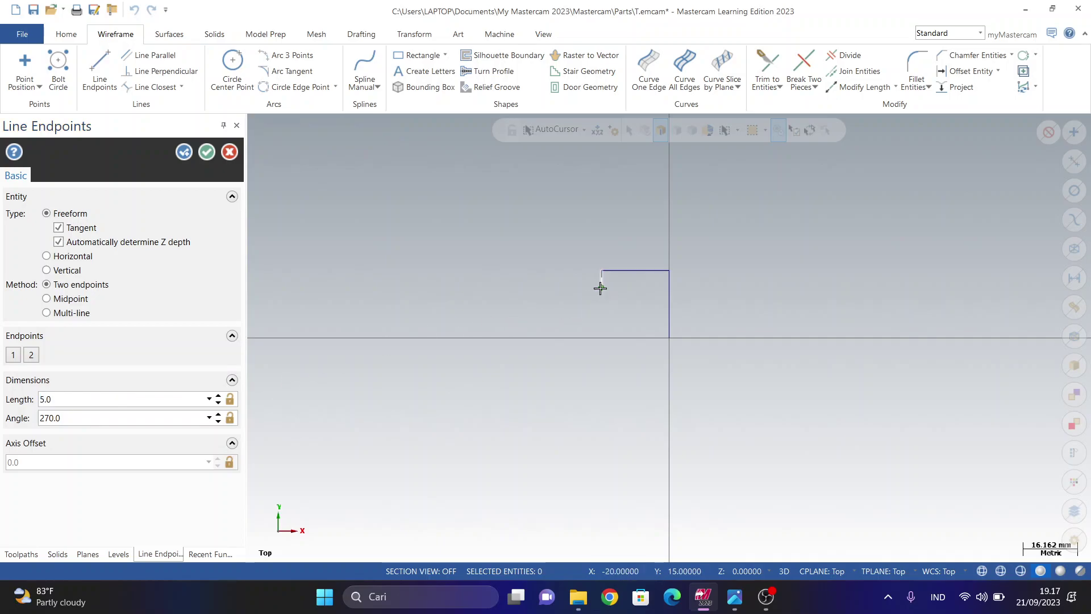
{"action": "left_click", "coordinate": [549, 287]}
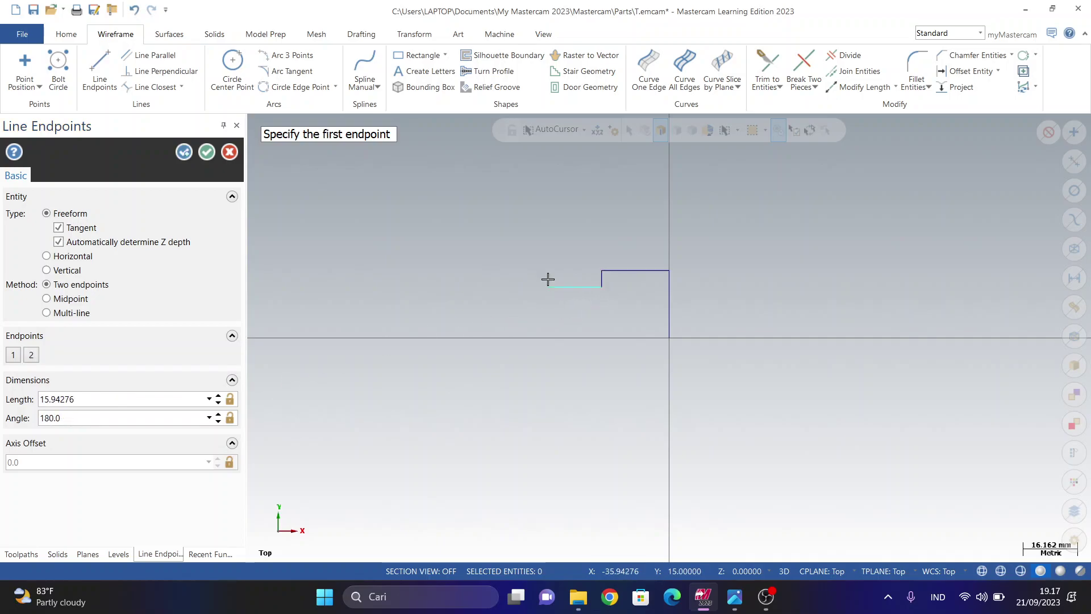
{"action": "left_click", "coordinate": [90, 404]}
{"action": "type", "text": "5"}
{"action": "key", "text": "Return"}
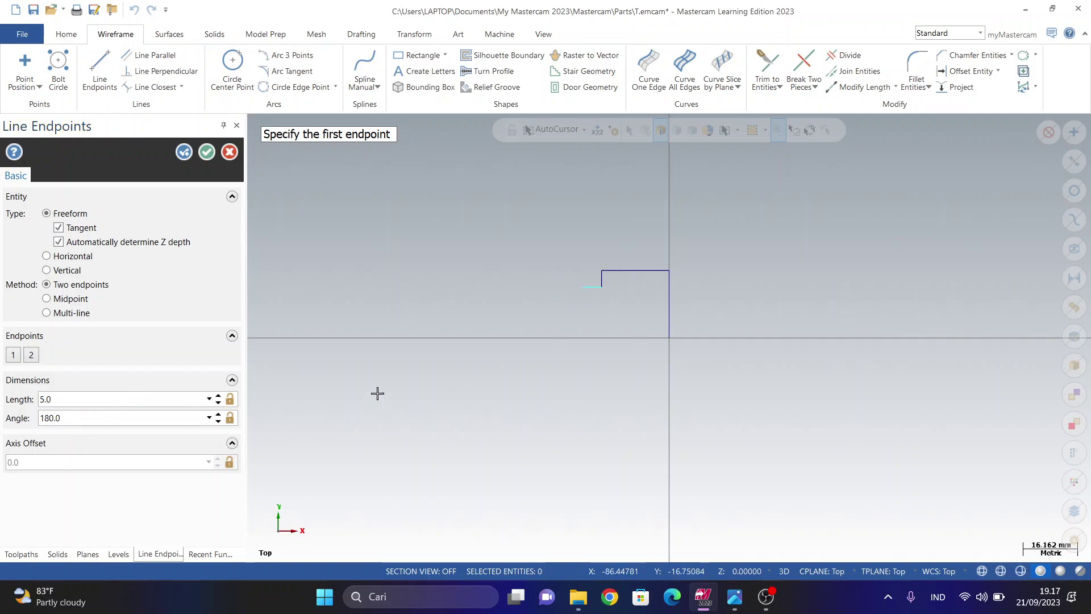
- Close the groove with a 5 mm vertical line upward from the left end of its floor
{"action": "left_click", "coordinate": [584, 287]}
{"action": "left_click", "coordinate": [584, 252]}
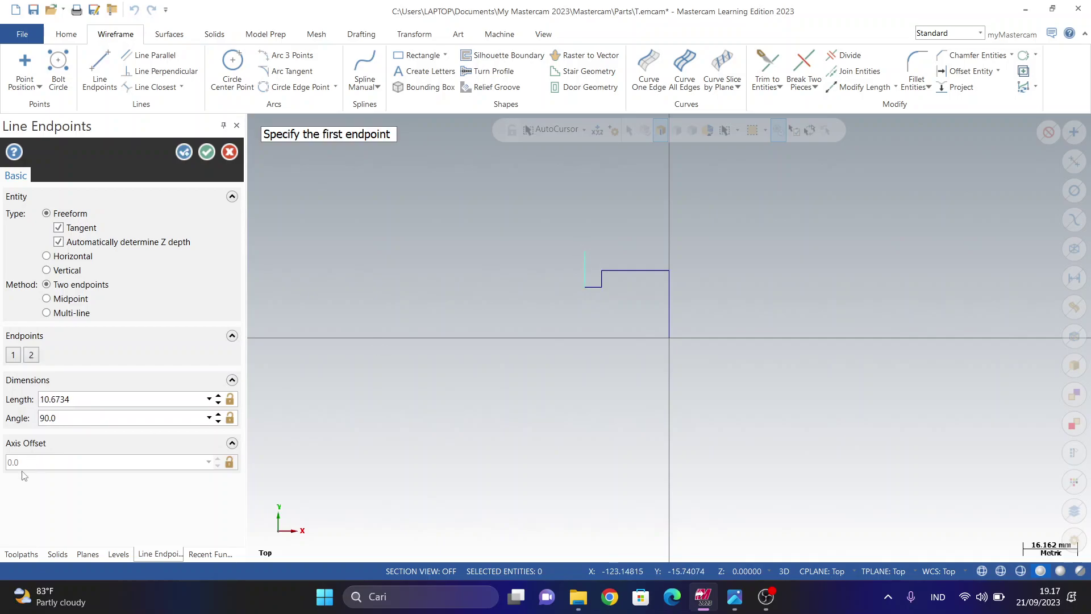
{"action": "left_click", "coordinate": [162, 403]}
{"action": "type", "text": "5"}
{"action": "key", "text": "Return"}
- Draw a 10 mm horizontal line leftward from the upper end of the groove's left wall
{"action": "left_click", "coordinate": [582, 267]}
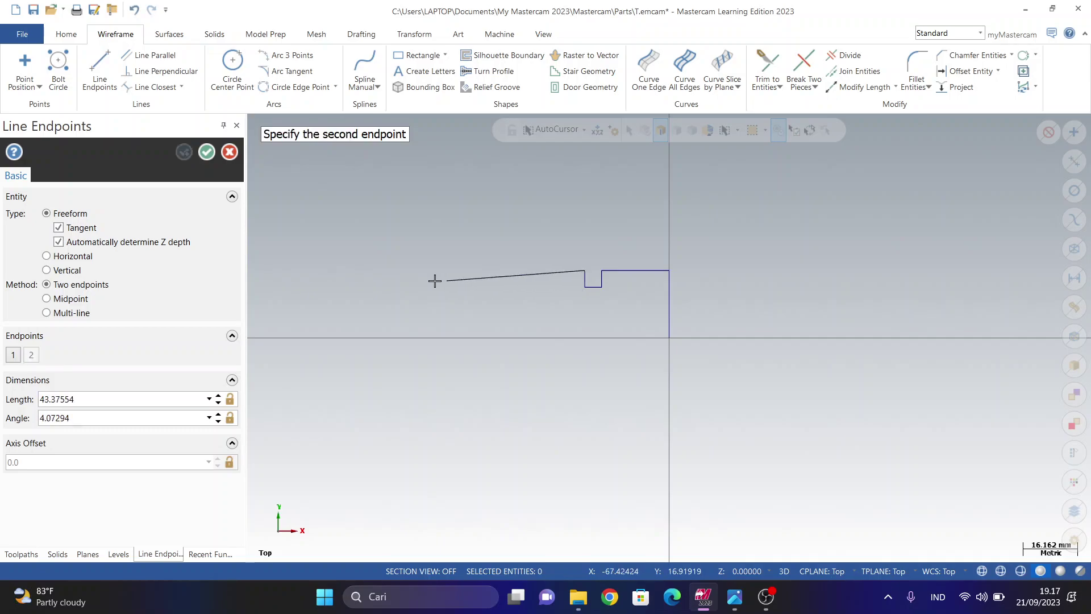
{"action": "left_click", "coordinate": [421, 270]}
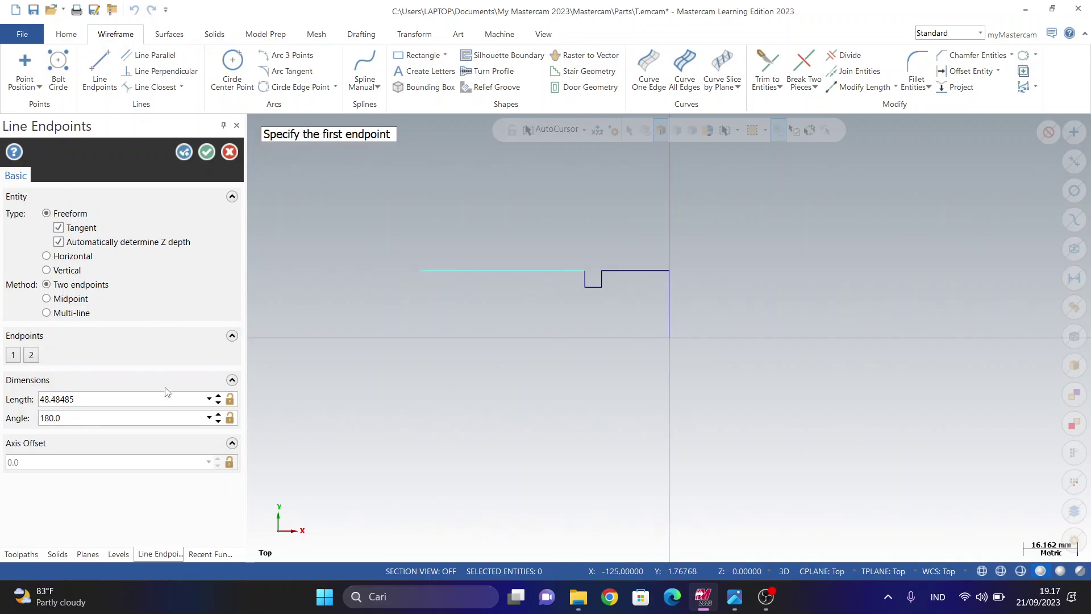
{"action": "double_click", "coordinate": [90, 401]}
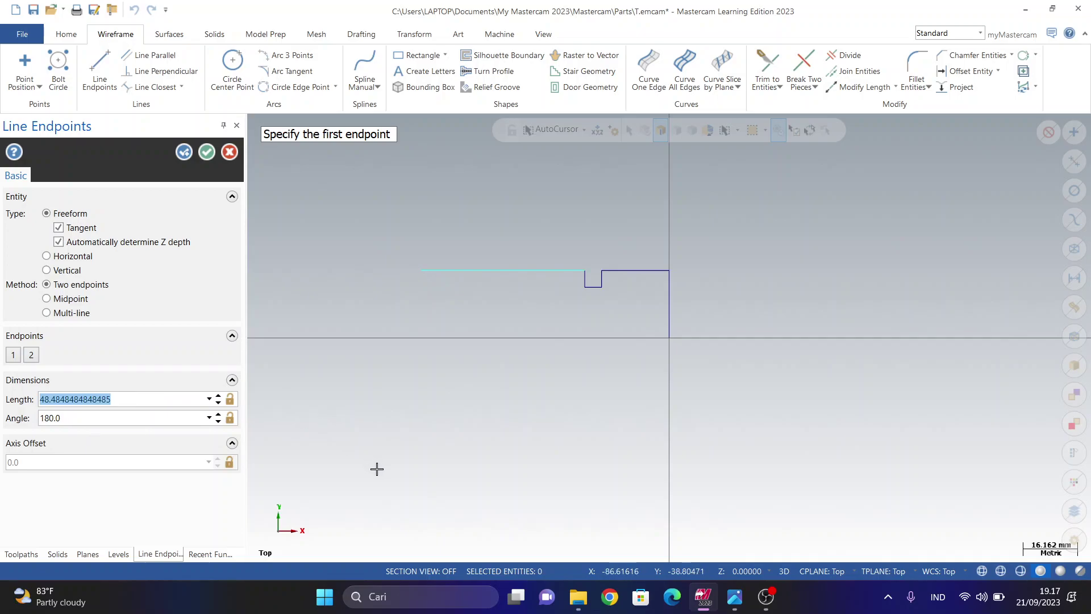
{"action": "type", "text": "10"}
{"action": "key", "text": "Return"}
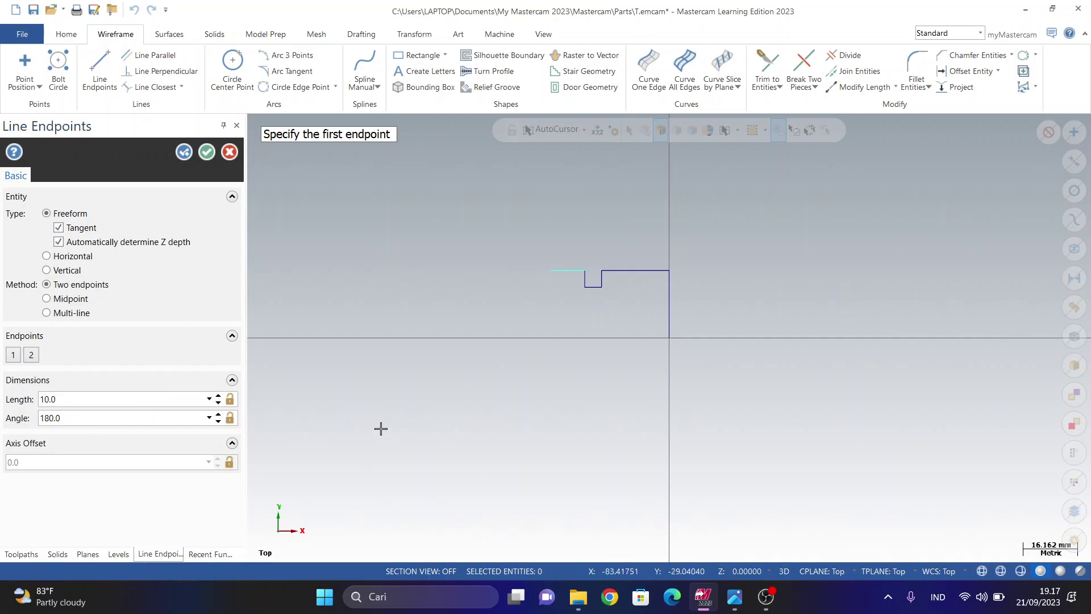
- Add the first step beyond the groove: a 10 mm vertical line upward followed by a 10 mm horizontal line leftward
{"action": "left_click", "coordinate": [551, 271]}
{"action": "left_click", "coordinate": [549, 215]}
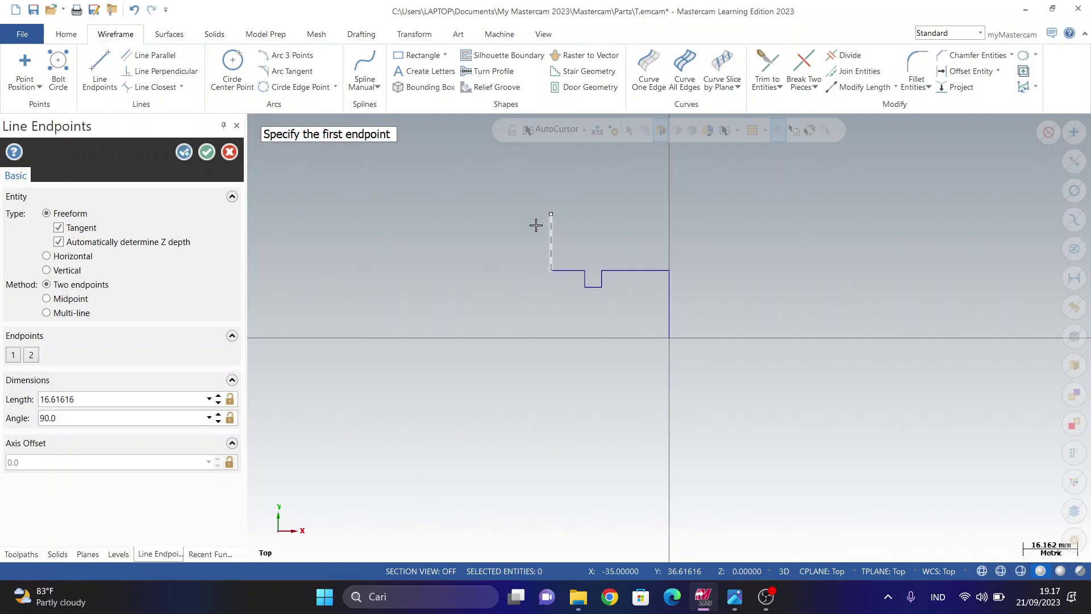
{"action": "double_click", "coordinate": [145, 399]}
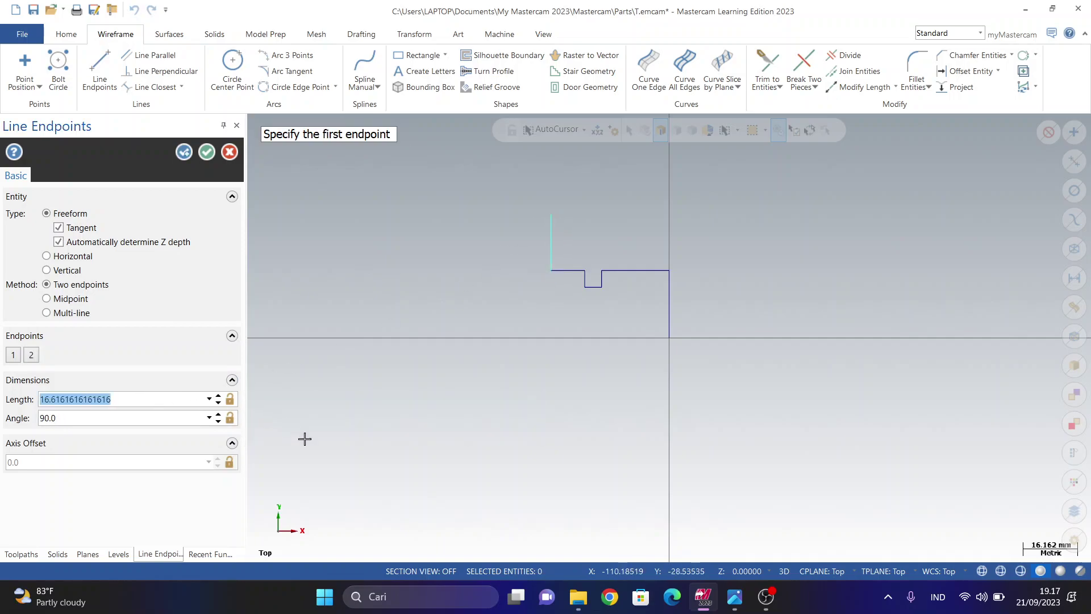
{"action": "type", "text": "10.0"}
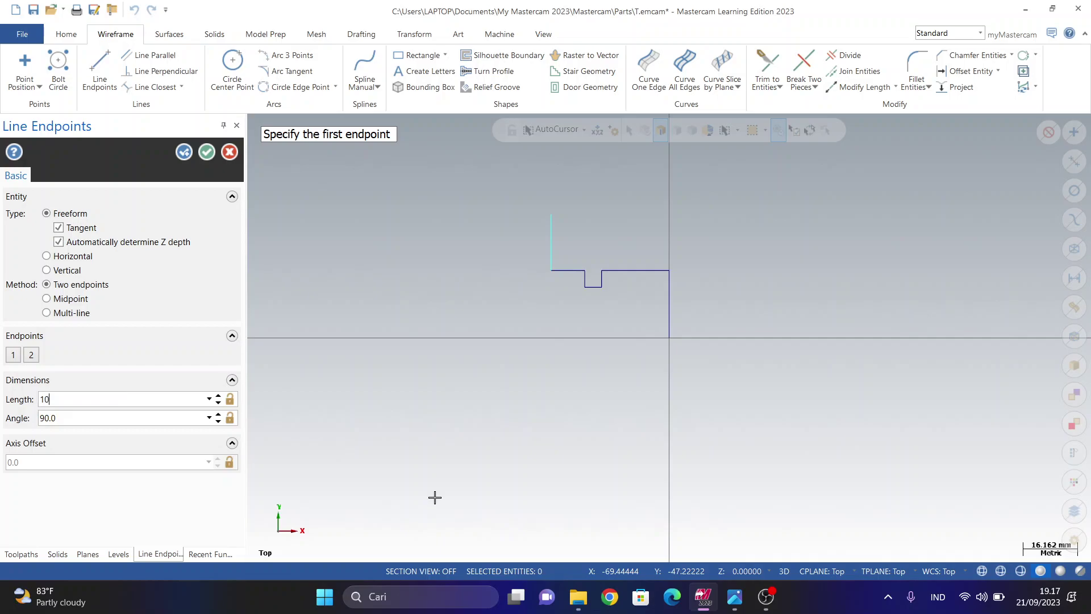
{"action": "left_click", "coordinate": [551, 238]}
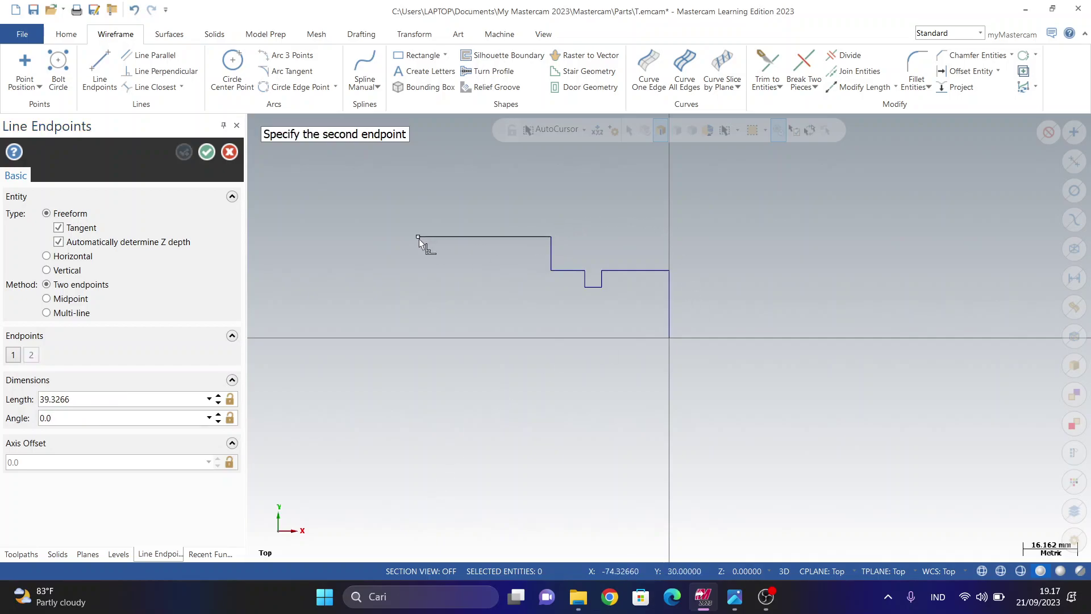
{"action": "left_click", "coordinate": [418, 239]}
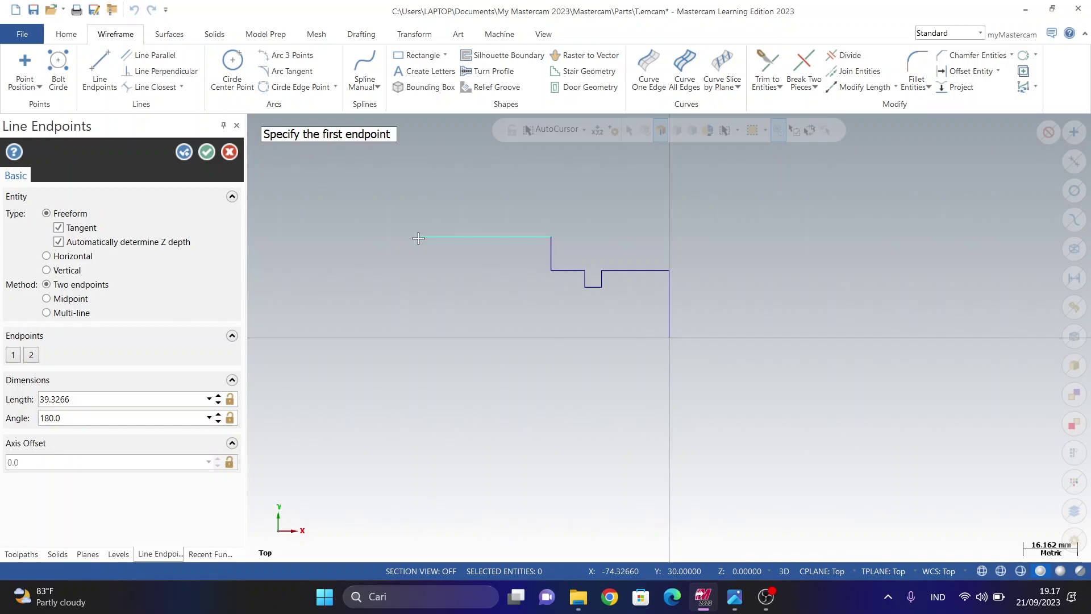
{"action": "left_click", "coordinate": [173, 399]}
{"action": "type", "text": "1"}
{"action": "key", "text": "Return"}
- Add the second, outermost step of the profile with a 10 mm vertical line upward and a 10 mm horizontal line leftward
{"action": "left_click", "coordinate": [517, 237]}
{"action": "left_click", "coordinate": [516, 195]}
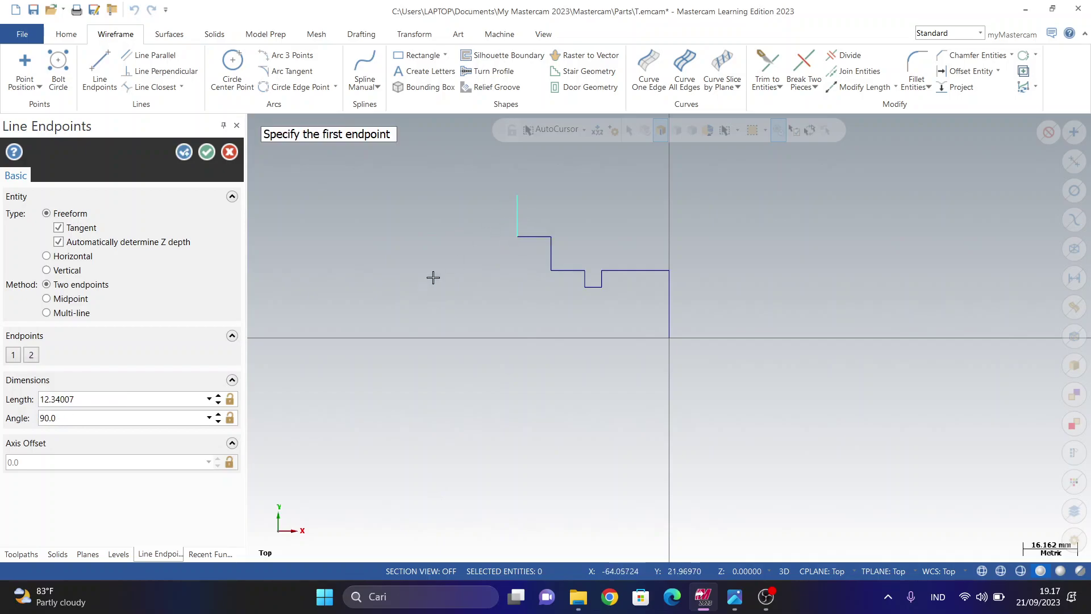
{"action": "left_click", "coordinate": [139, 397]}
{"action": "type", "text": "10.0"}
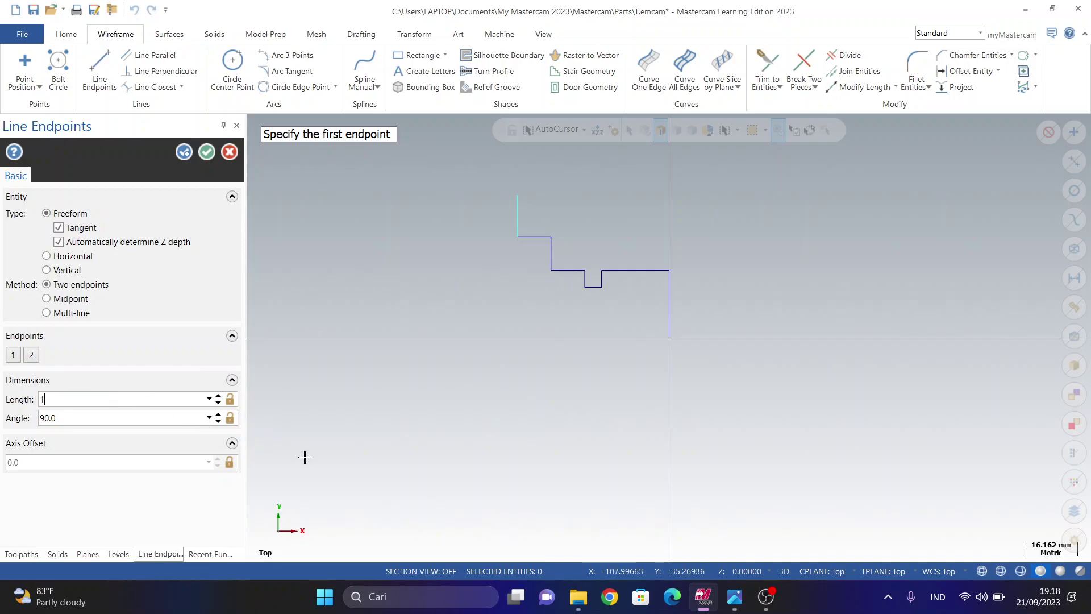
{"action": "left_click", "coordinate": [516, 202]}
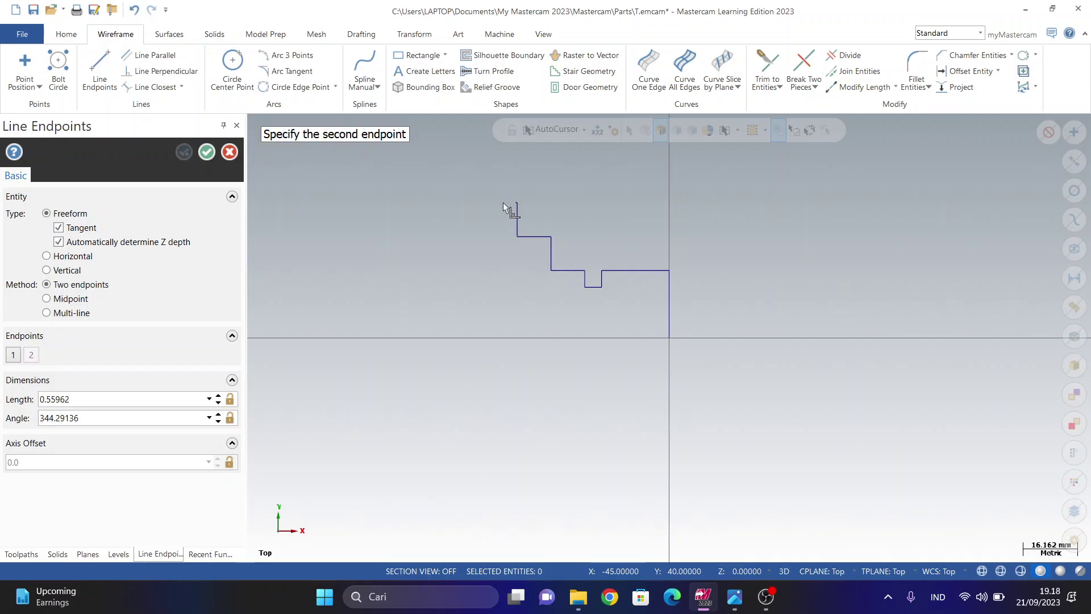
{"action": "left_click", "coordinate": [423, 202]}
{"action": "left_click", "coordinate": [108, 396]}
{"action": "type", "text": "10"}
{"action": "key", "text": "Return"}
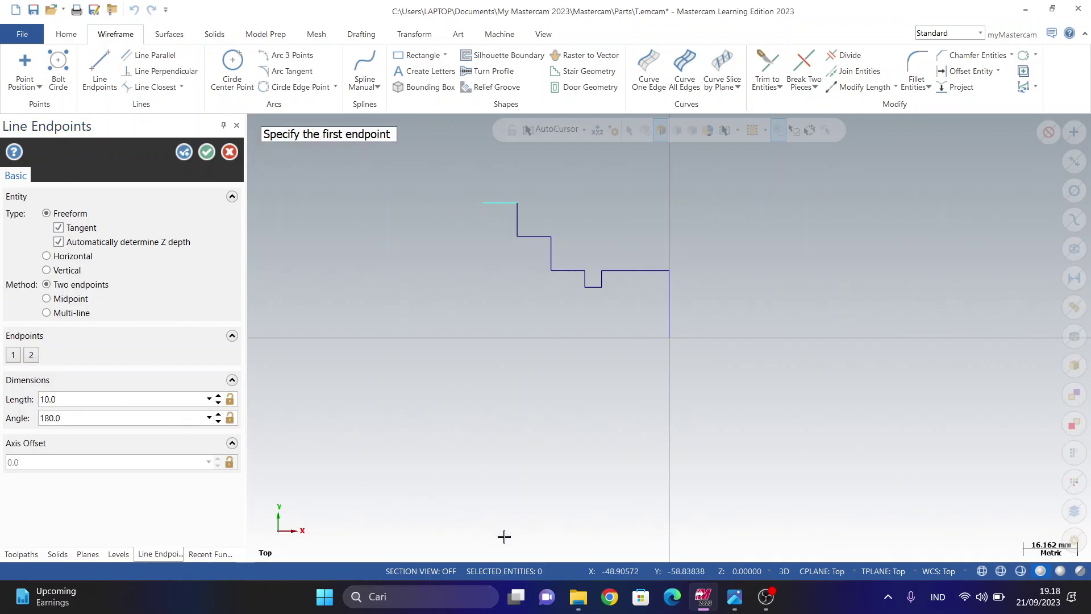
- Draw a 4 mm vertical line upward from the left end of the uppermost horizontal line
{"action": "left_click", "coordinate": [483, 203]}
{"action": "left_click", "coordinate": [482, 177]}
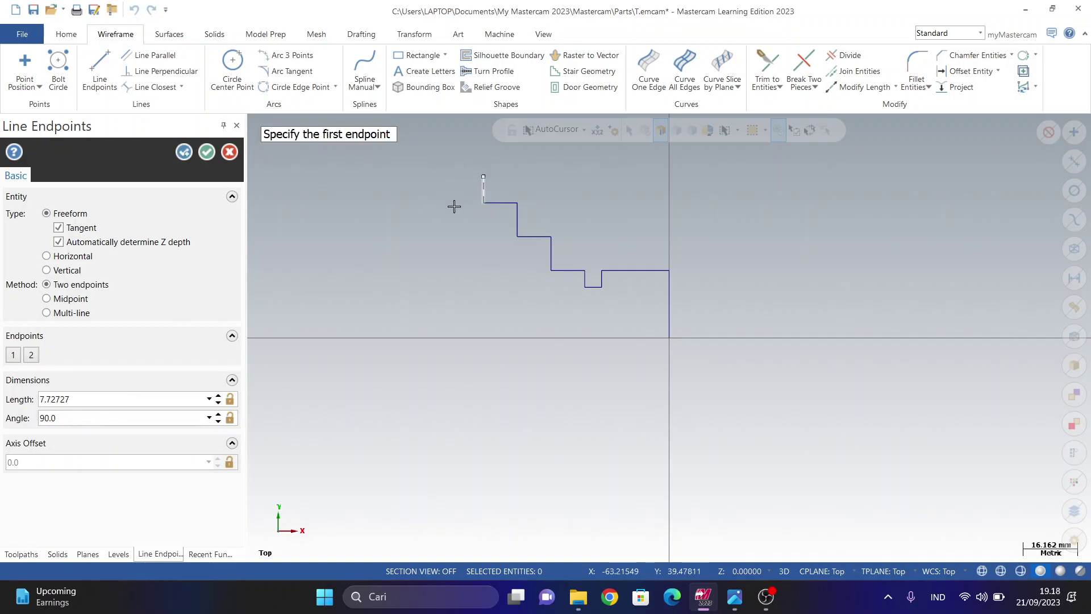
{"action": "left_click", "coordinate": [123, 396]}
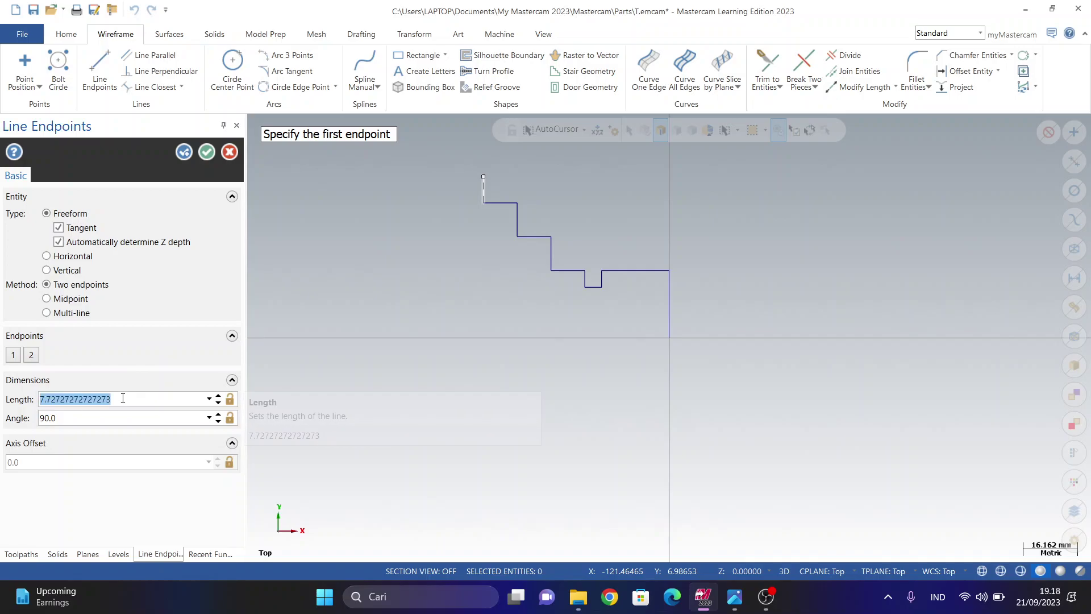
{"action": "type", "text": "4.0"}
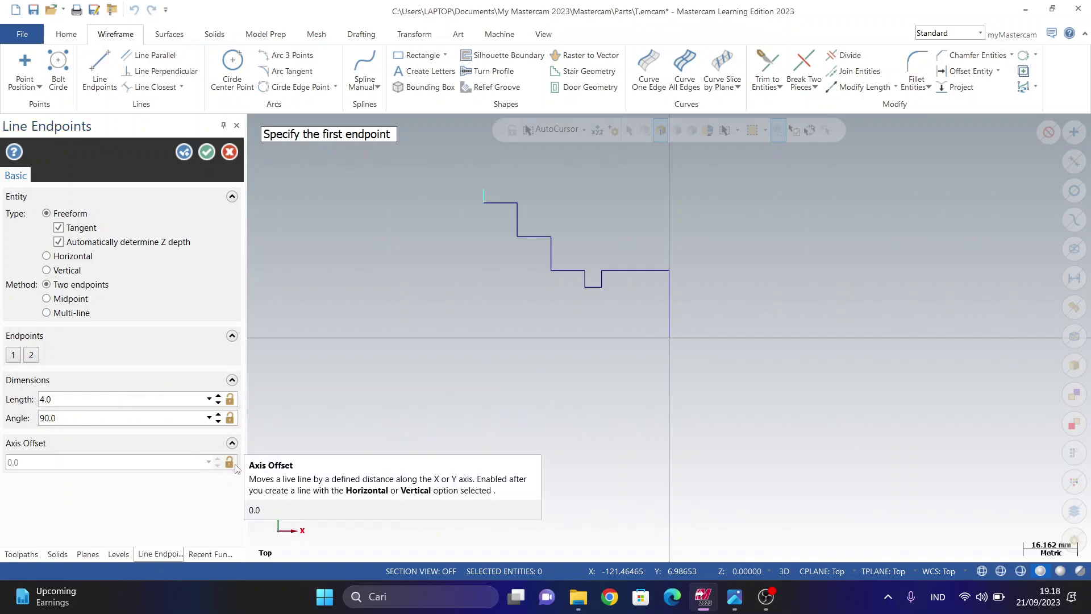
{"action": "key", "text": "Return"}
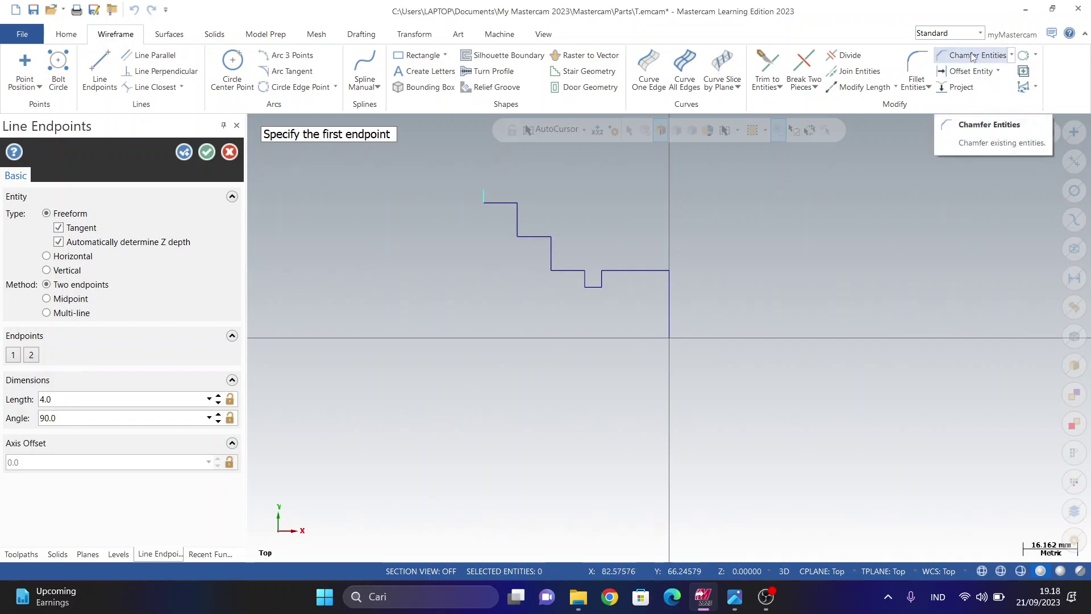
- Fillet the outer corners of both upper steps with a 5 mm radius, using the Normal method with entities trimmed
{"action": "left_click", "coordinate": [916, 64]}
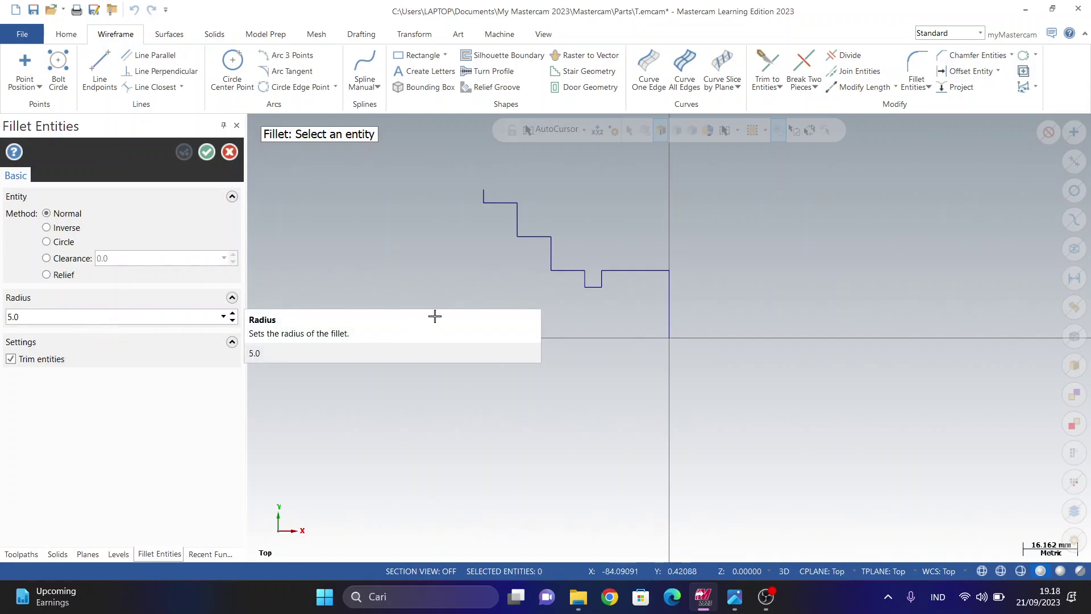
{"action": "left_click", "coordinate": [505, 204]}
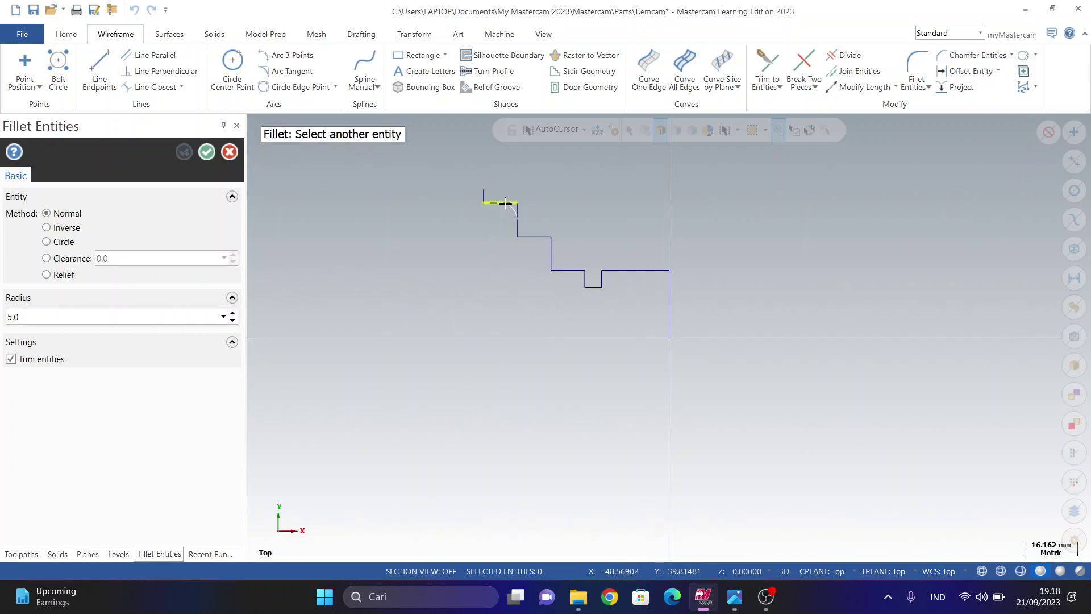
{"action": "left_click", "coordinate": [517, 223]}
{"action": "left_click", "coordinate": [532, 235]}
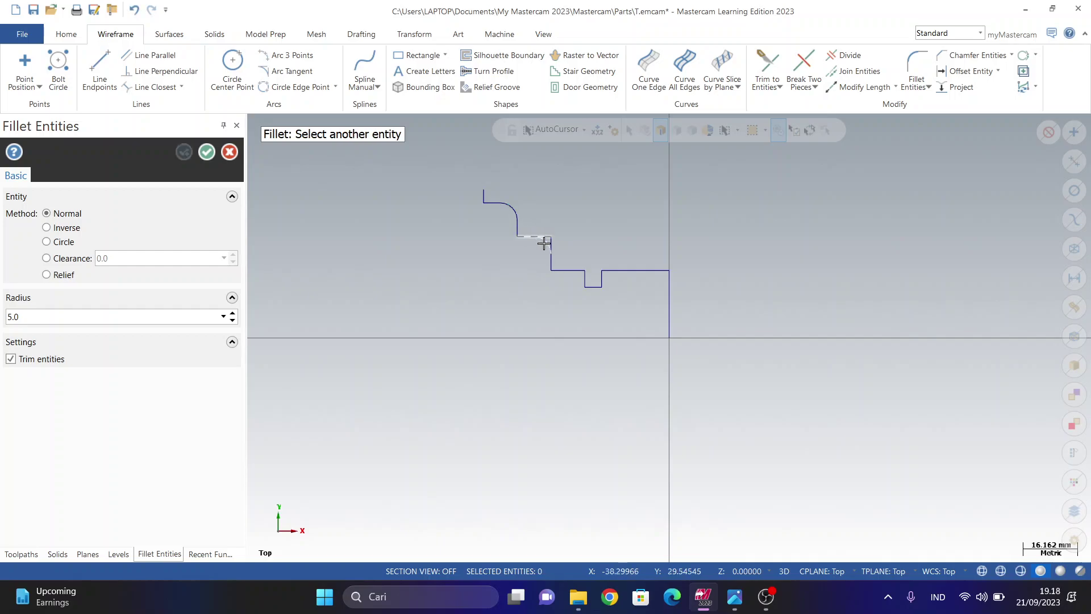
{"action": "left_click", "coordinate": [550, 250]}
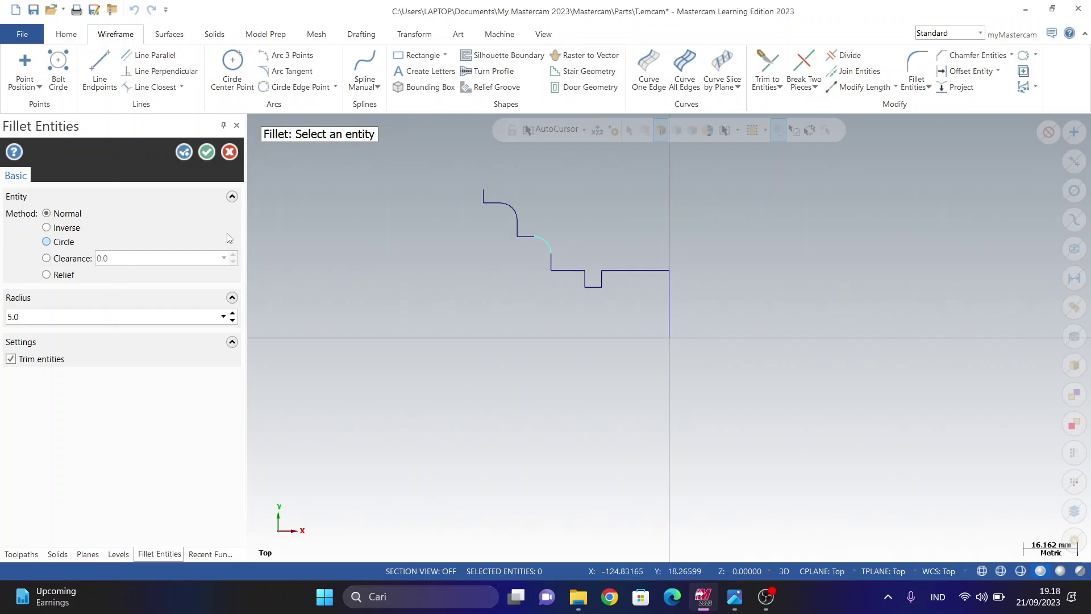
{"action": "left_click", "coordinate": [207, 152]}
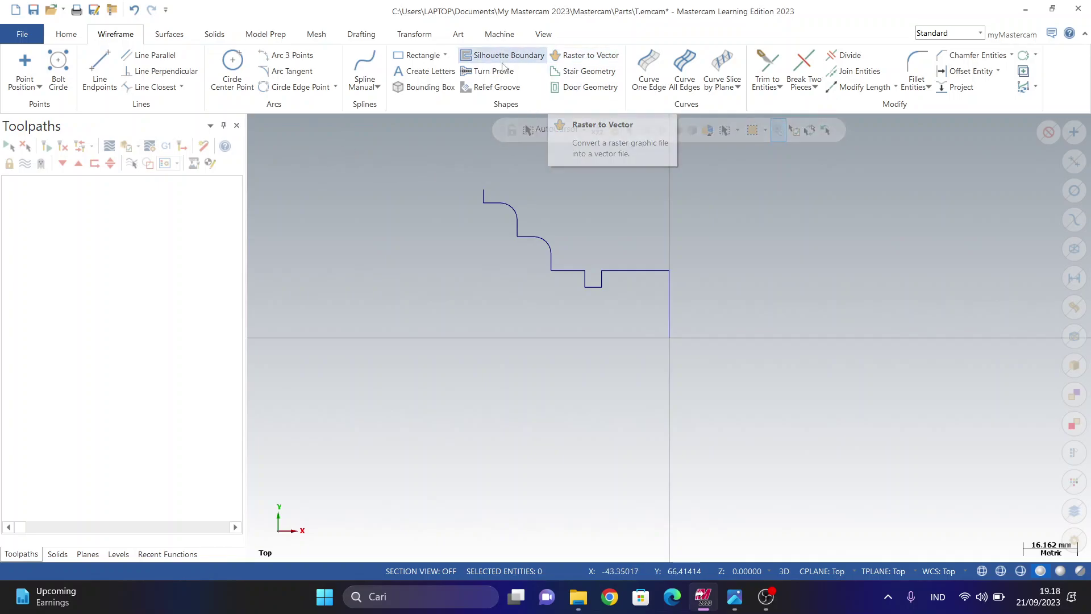
- Add a default lathe machine group to the part
{"action": "left_click", "coordinate": [502, 35]}
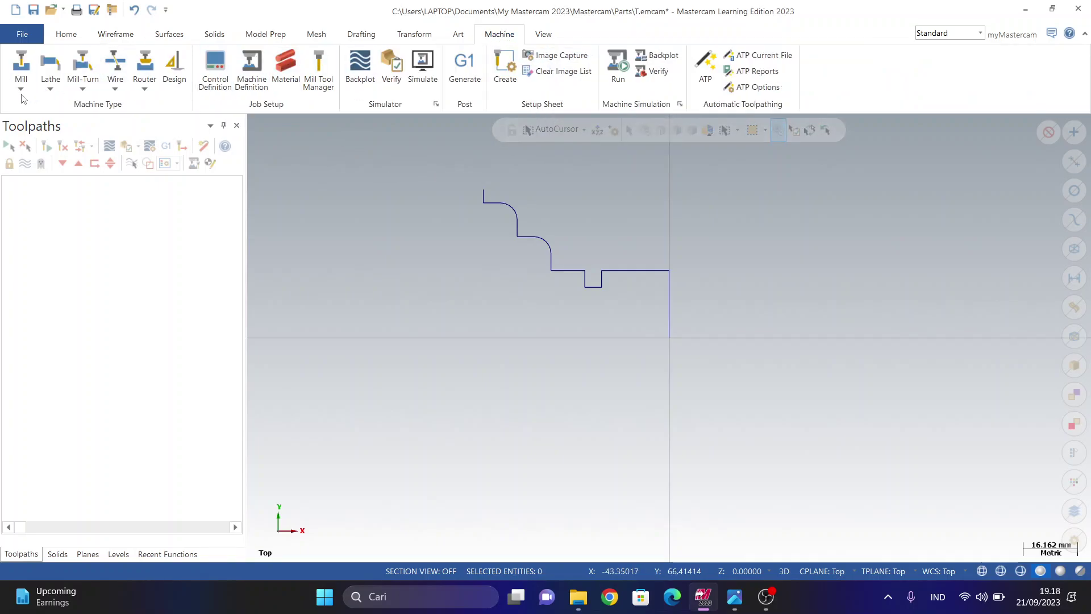
{"action": "left_click", "coordinate": [50, 90]}
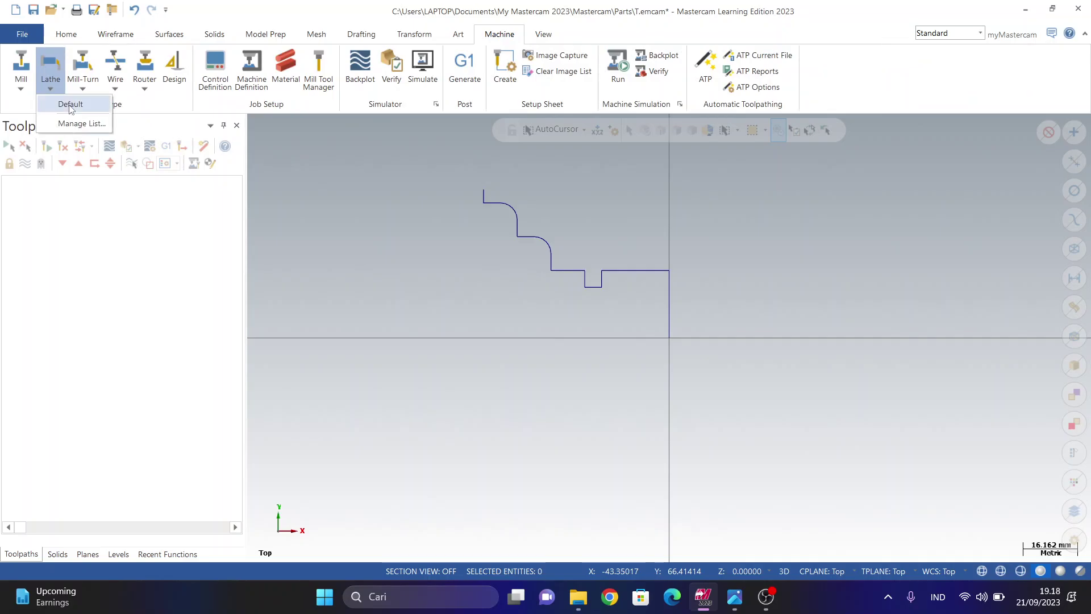
{"action": "left_click", "coordinate": [71, 104]}
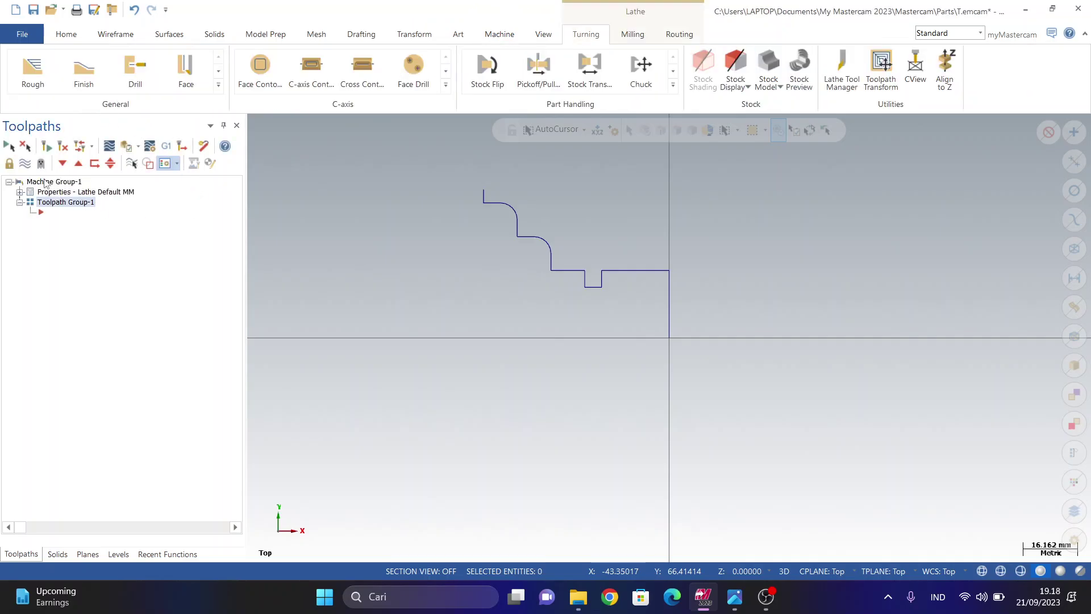
- Define the left spindle stock as a cylinder with an 80 mm outside diameter and a 70 mm length
{"action": "left_click", "coordinate": [20, 192]}
{"action": "double_click", "coordinate": [54, 223]}
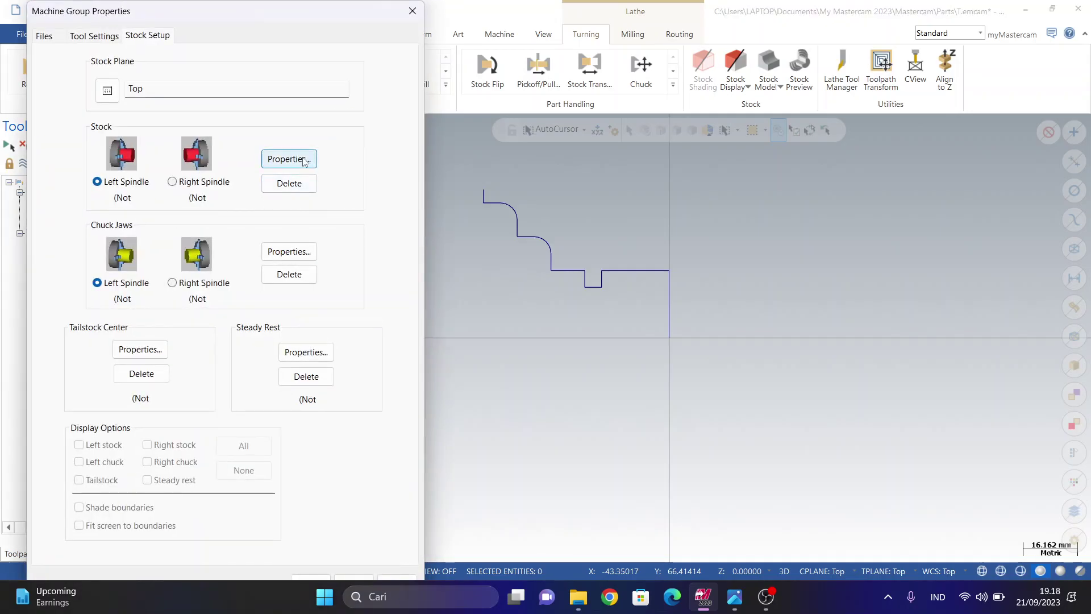
{"action": "left_click", "coordinate": [304, 161]}
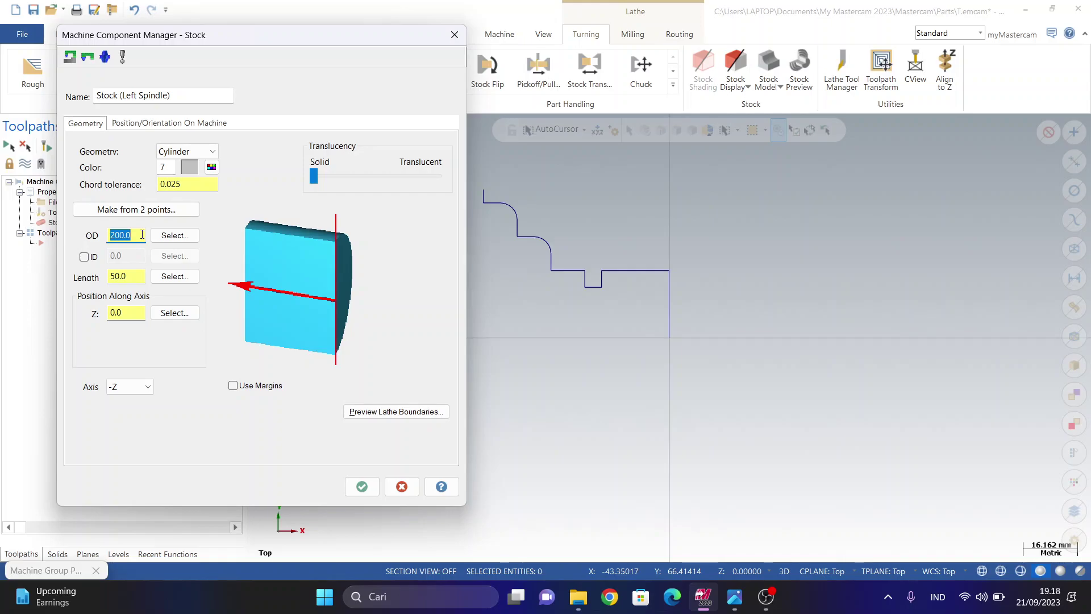
{"action": "type", "text": "80"}
{"action": "left_click", "coordinate": [130, 277]}
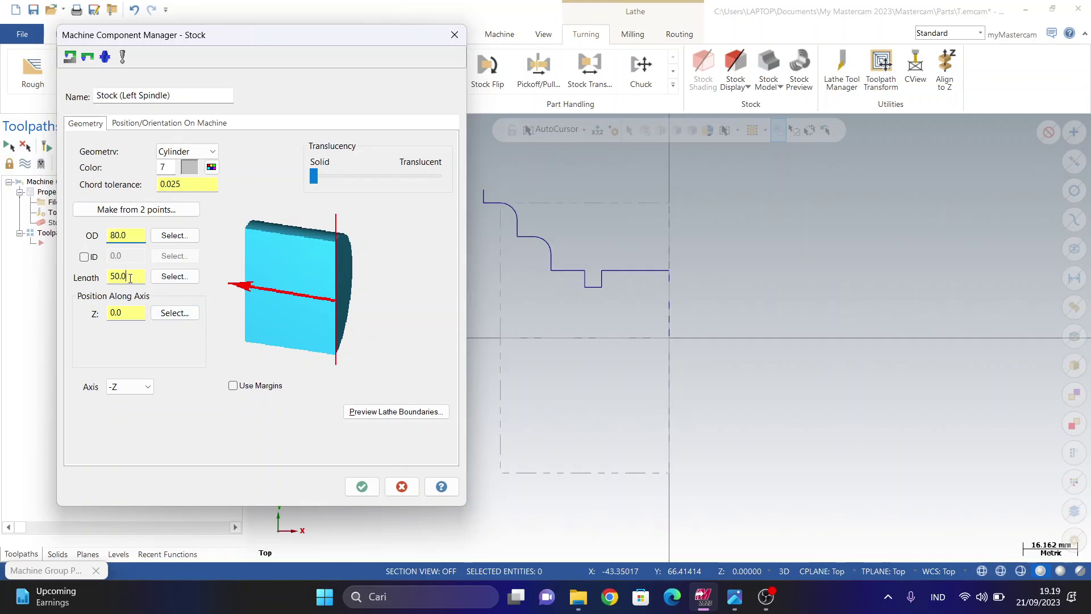
{"action": "left_click_drag", "start_coordinate": [131, 278], "coordinate": [110, 278]}
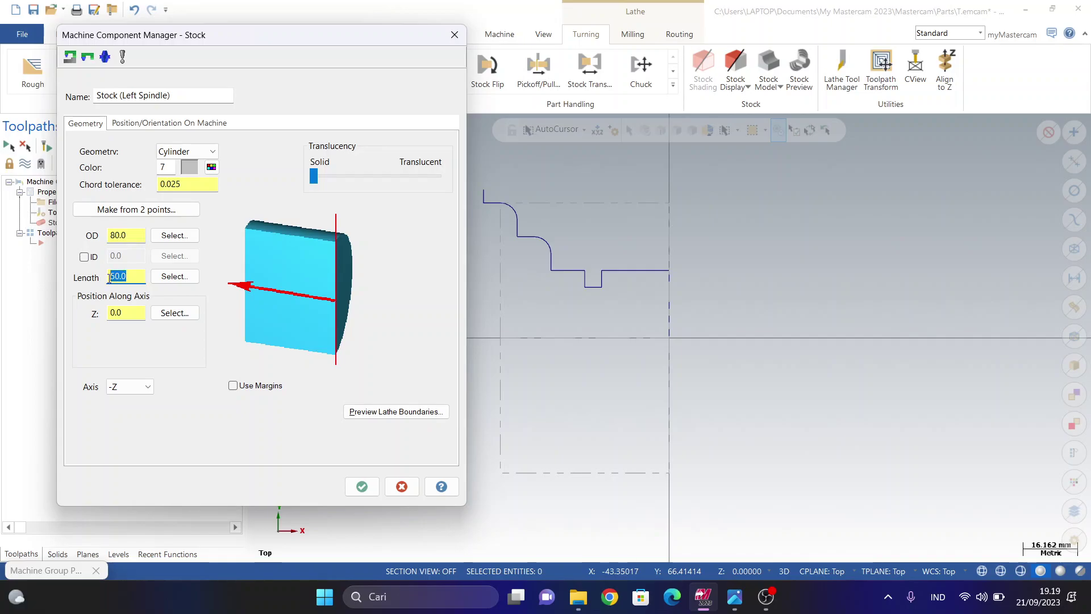
{"action": "type", "text": "70"}
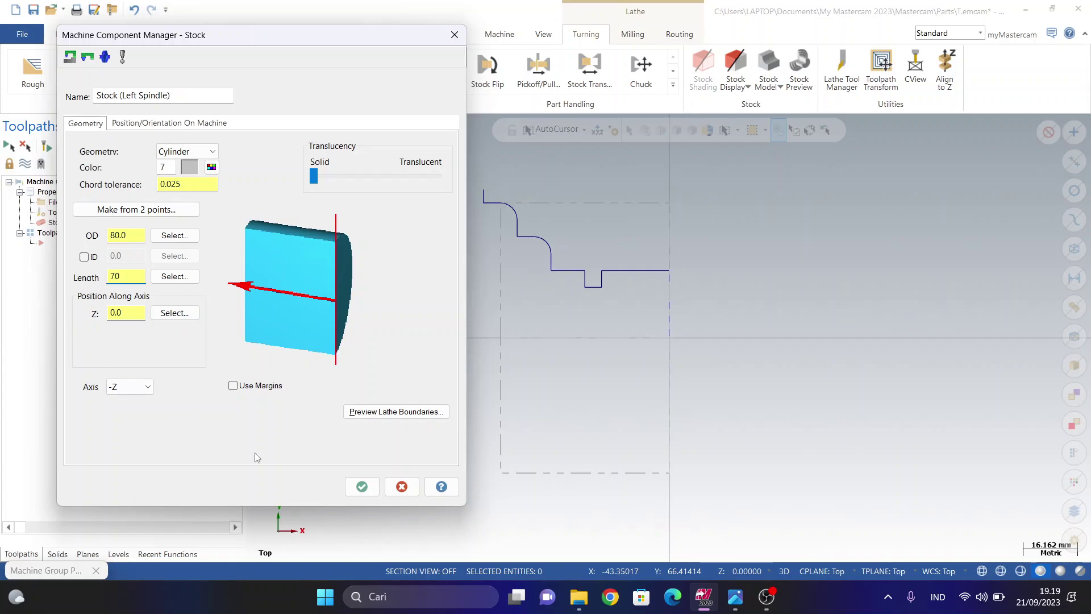
{"action": "left_click", "coordinate": [362, 487]}
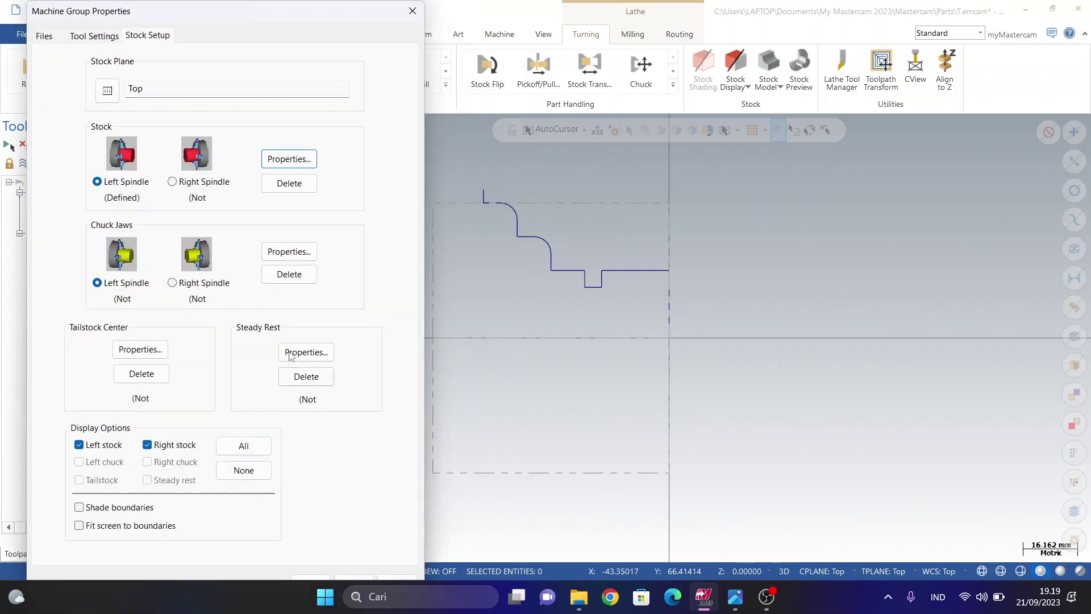
- Position the left spindle chuck jaws at diameter 80 and Z -65, and accept the machine group properties
{"action": "left_click", "coordinate": [290, 251]}
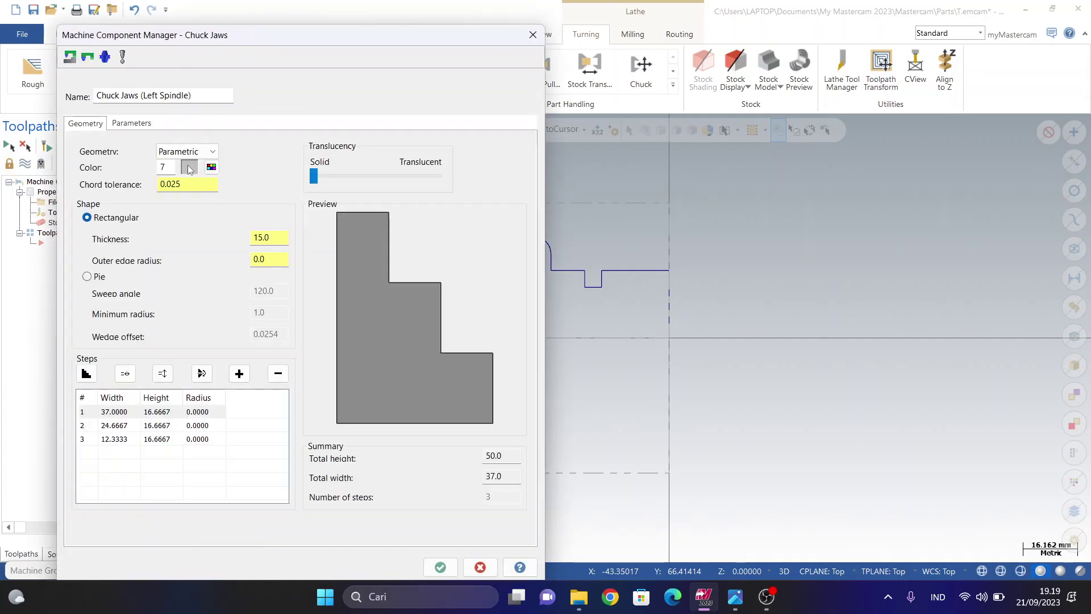
{"action": "left_click", "coordinate": [132, 122]}
{"action": "left_click_drag", "start_coordinate": [195, 360], "coordinate": [156, 359]}
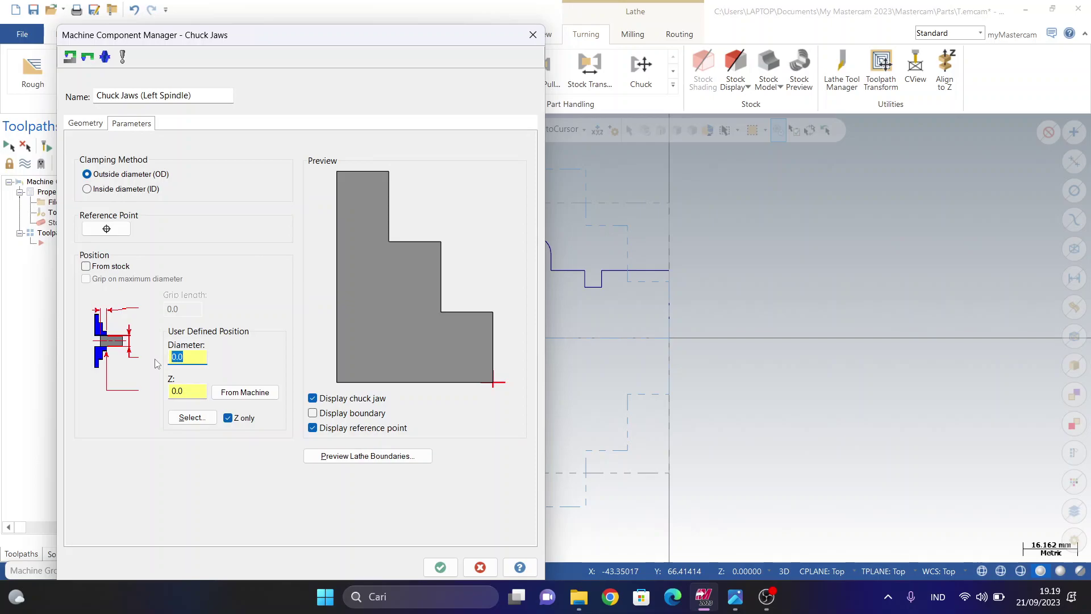
{"action": "type", "text": "80"}
{"action": "key", "text": "Return"}
{"action": "left_click", "coordinate": [199, 396]}
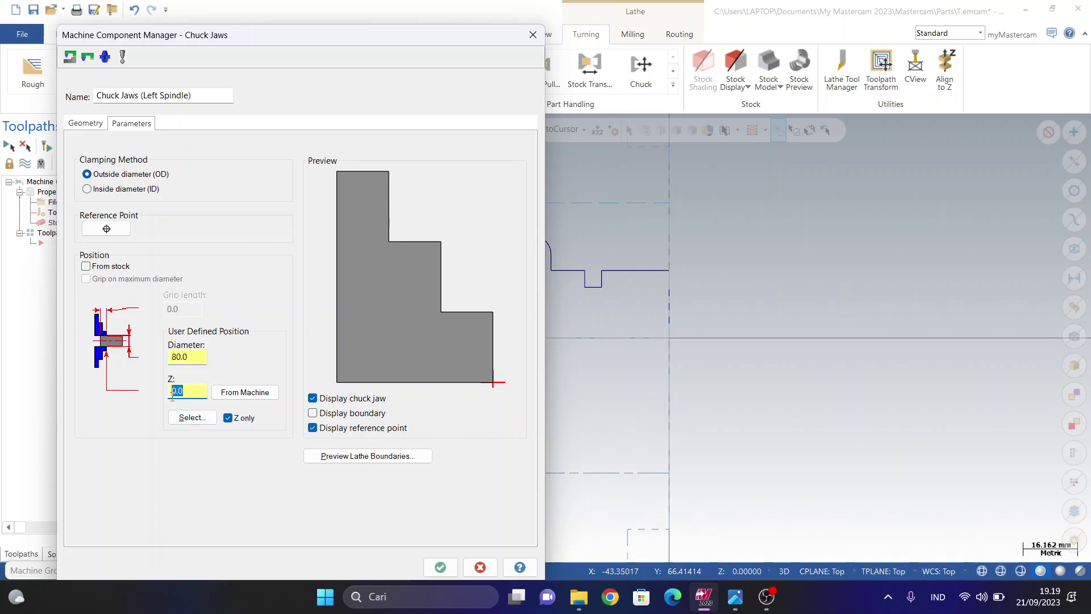
{"action": "type", "text": "-65"}
{"action": "key", "text": "Return"}
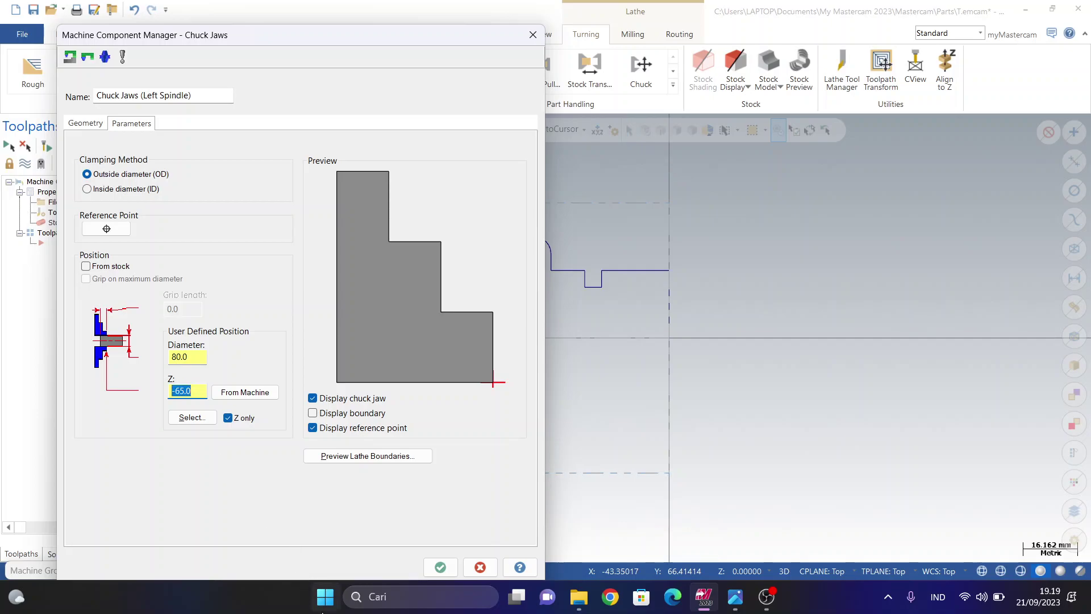
{"action": "left_click", "coordinate": [441, 566]}
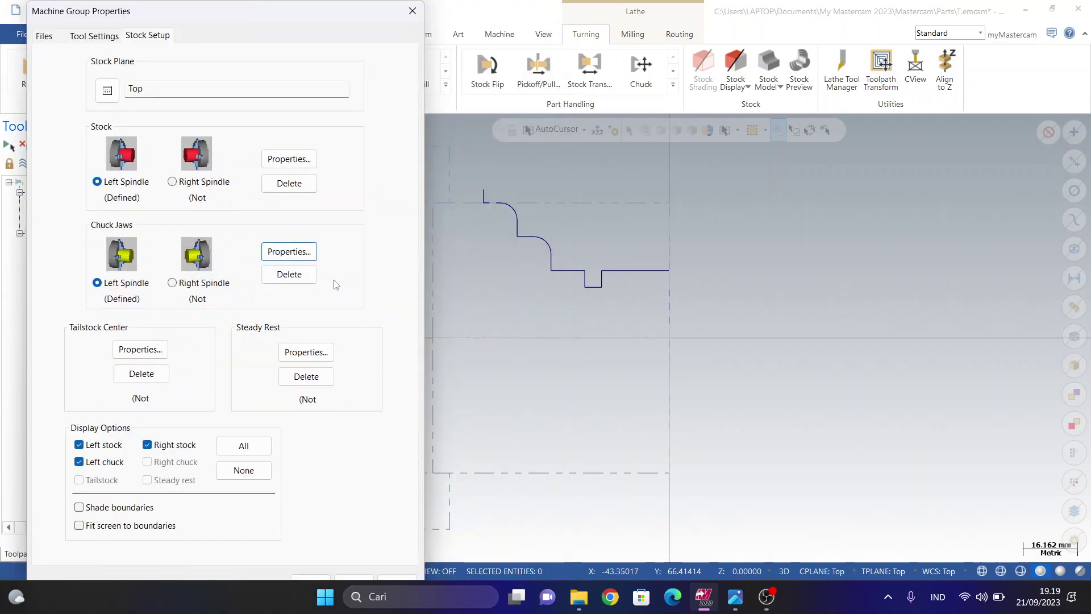
{"action": "left_click", "coordinate": [317, 577]}
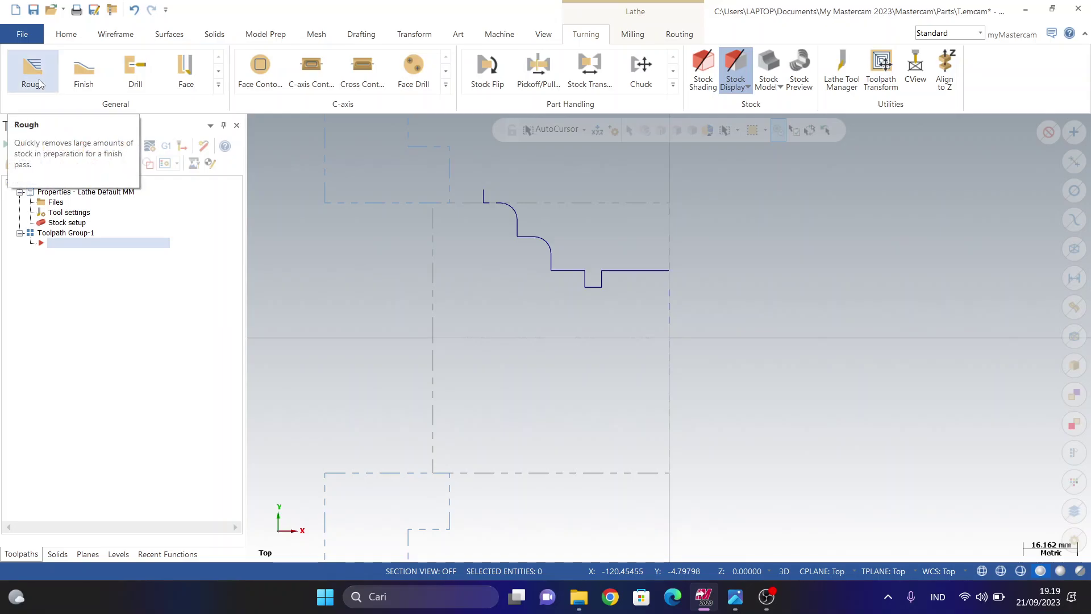
- Create a lathe Rough toolpath along the whole chained profile using tool T0101, OD Rough Right - 80 Deg
{"action": "left_click", "coordinate": [39, 84]}
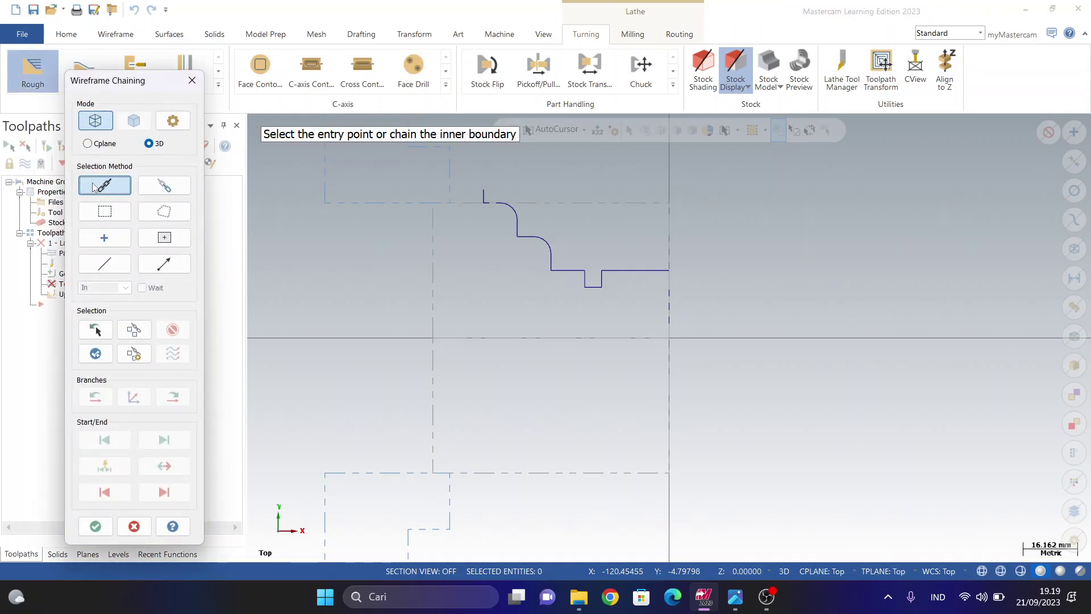
{"action": "left_click", "coordinate": [667, 323]}
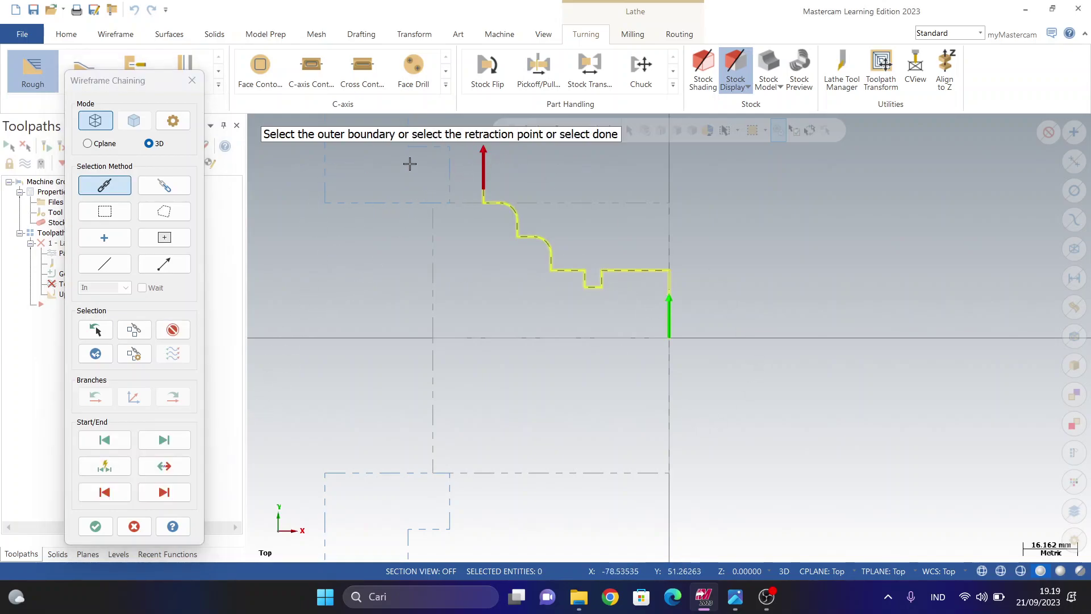
{"action": "left_click", "coordinate": [95, 526]}
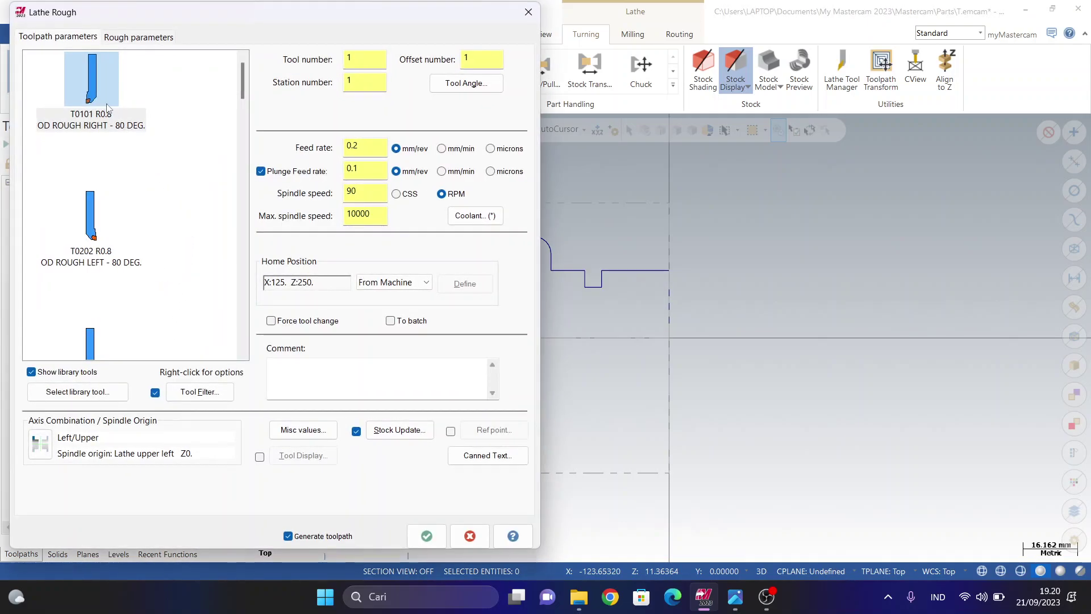
{"action": "left_click", "coordinate": [132, 117]}
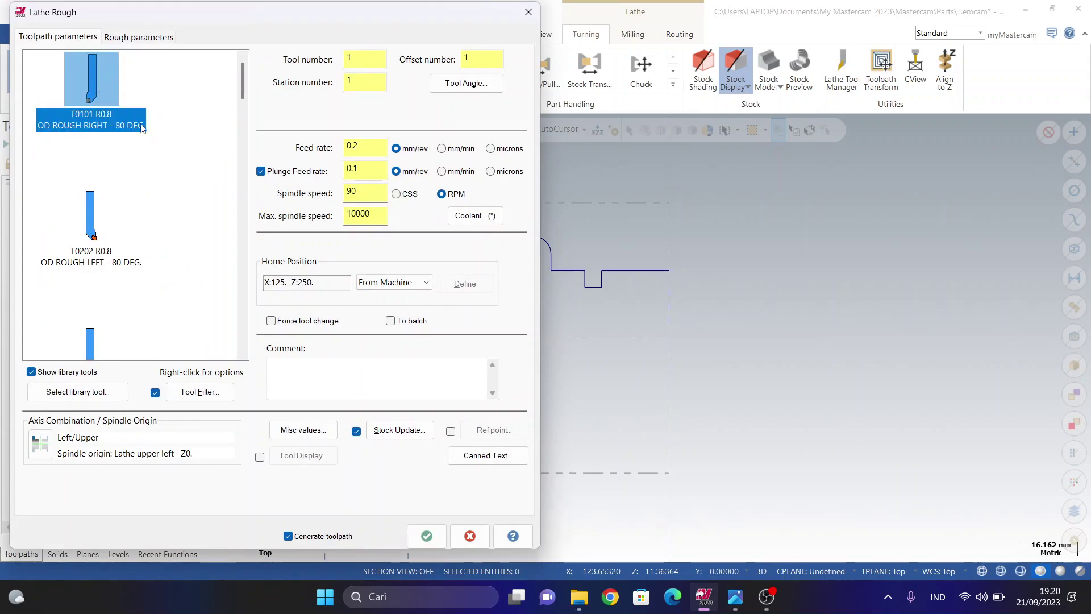
{"action": "left_click", "coordinate": [426, 536]}
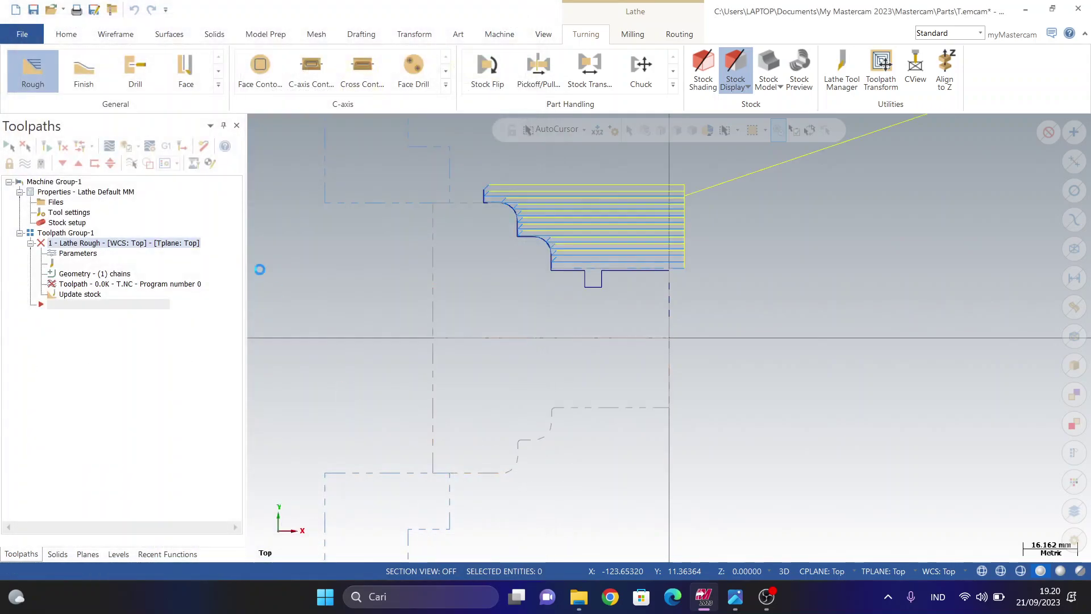
- Create a Groove toolpath with the Chain definition on the groove's walls and floor, using tool T4141, OD Groove Center - Narrow
{"action": "left_click", "coordinate": [219, 86]}
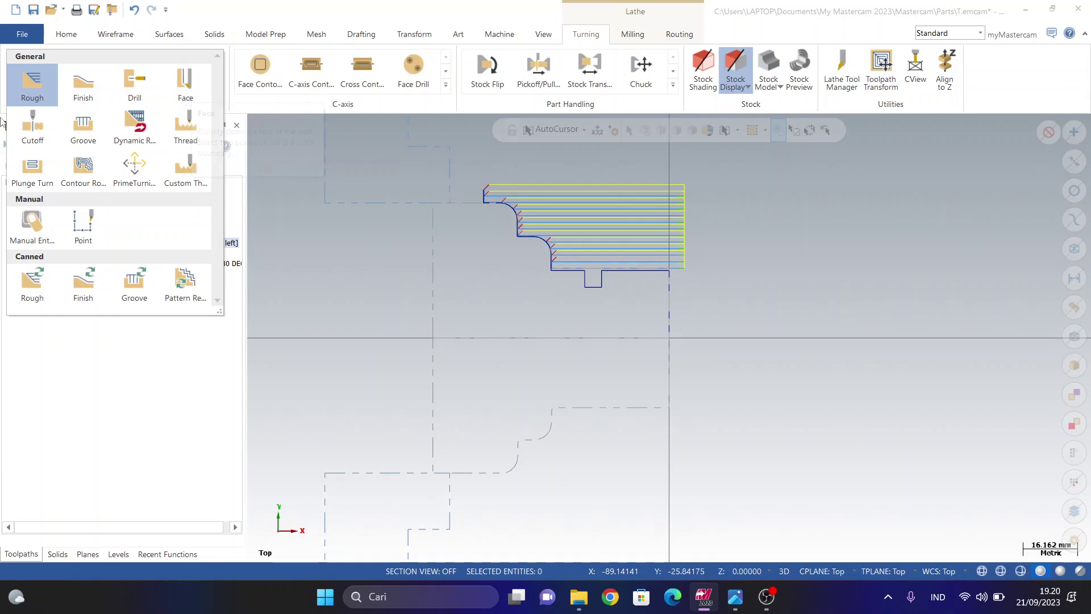
{"action": "left_click", "coordinate": [96, 137]}
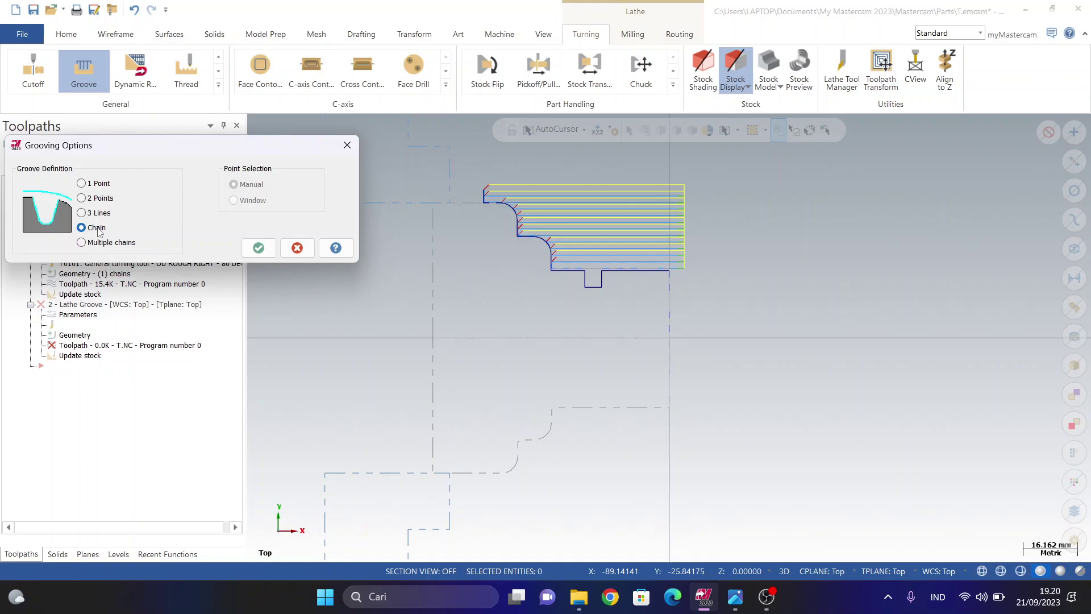
{"action": "left_click", "coordinate": [259, 248]}
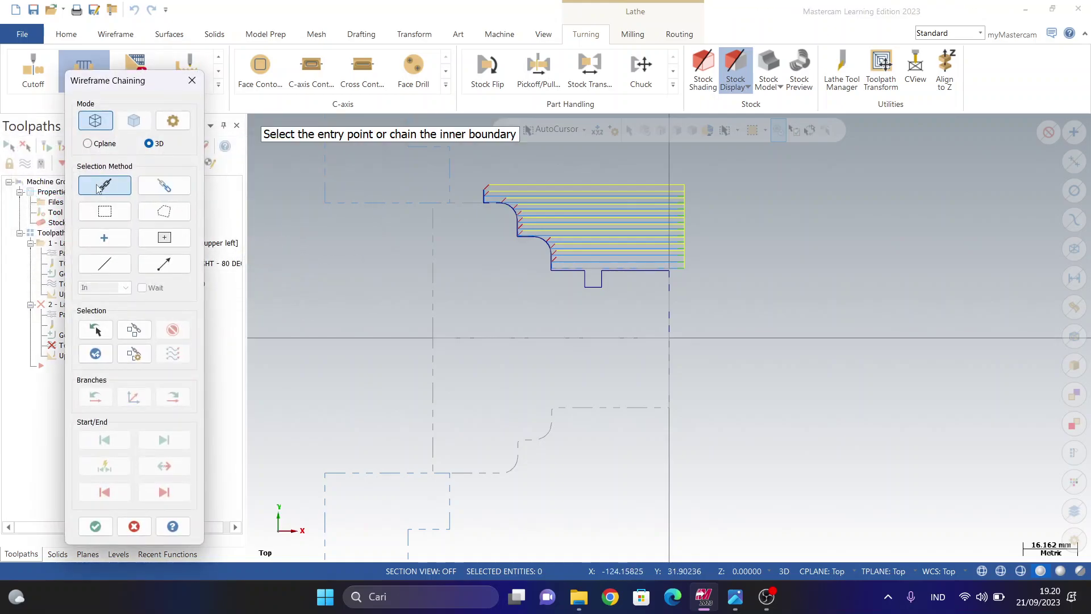
{"action": "scroll", "coordinate": [619, 283], "scroll_direction": "up", "scroll_amount": 3}
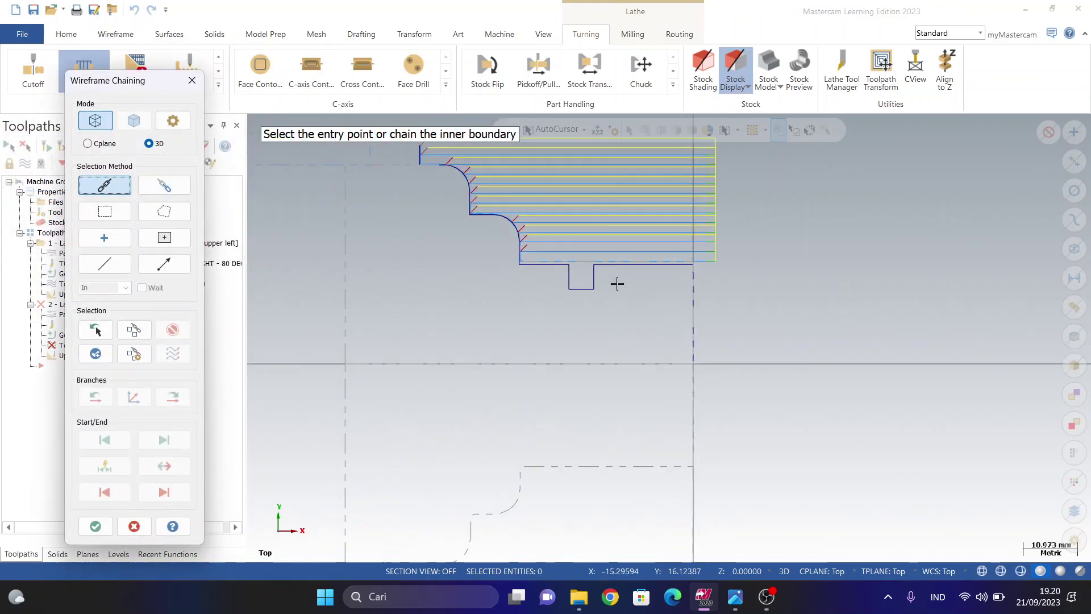
{"action": "left_click", "coordinate": [585, 276]}
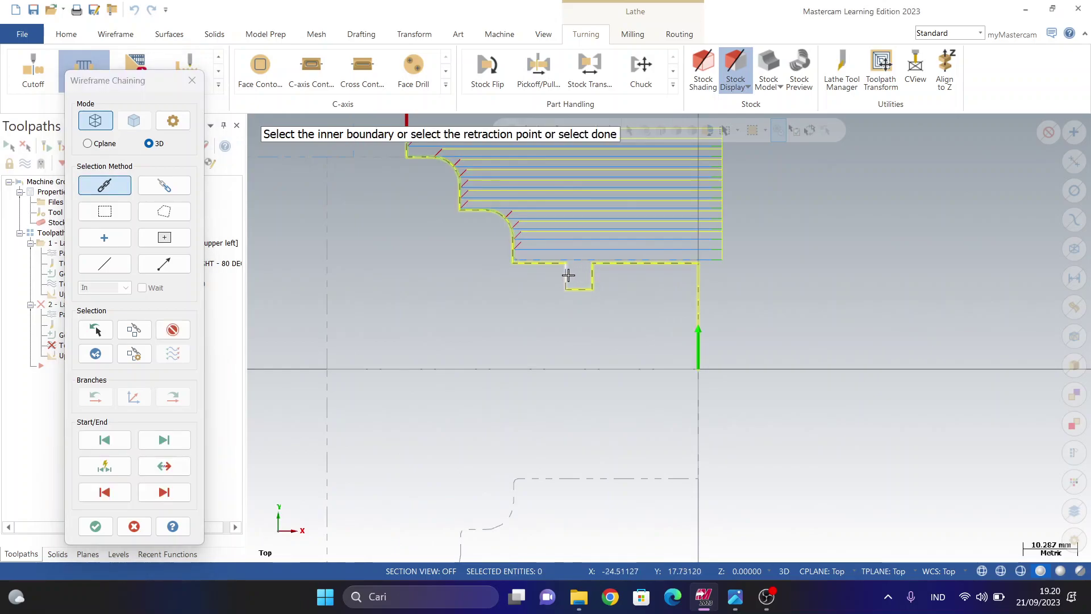
{"action": "left_click", "coordinate": [565, 276]}
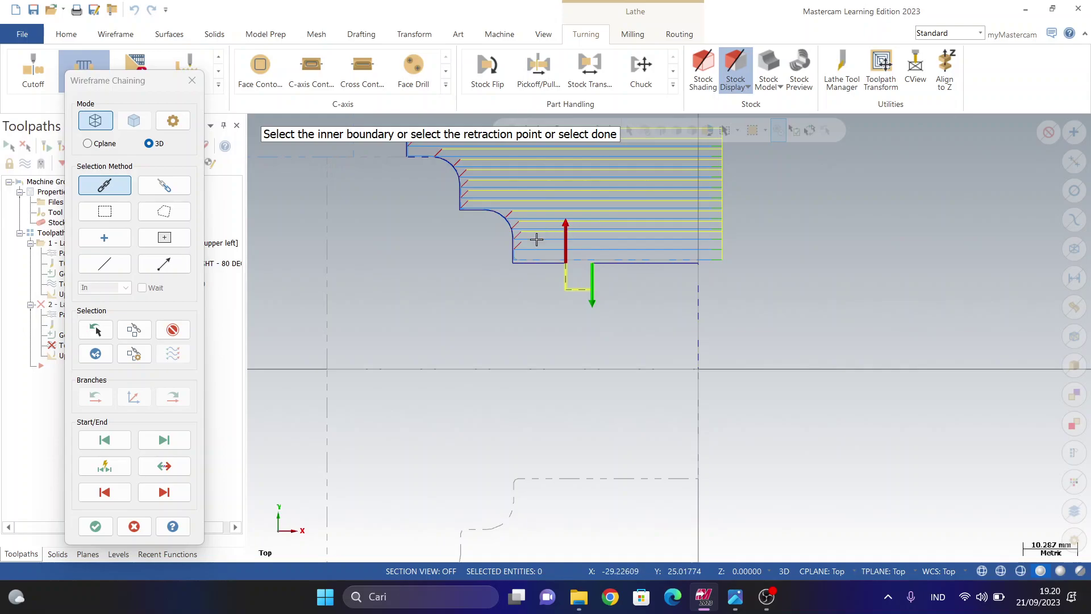
{"action": "left_click", "coordinate": [95, 525]}
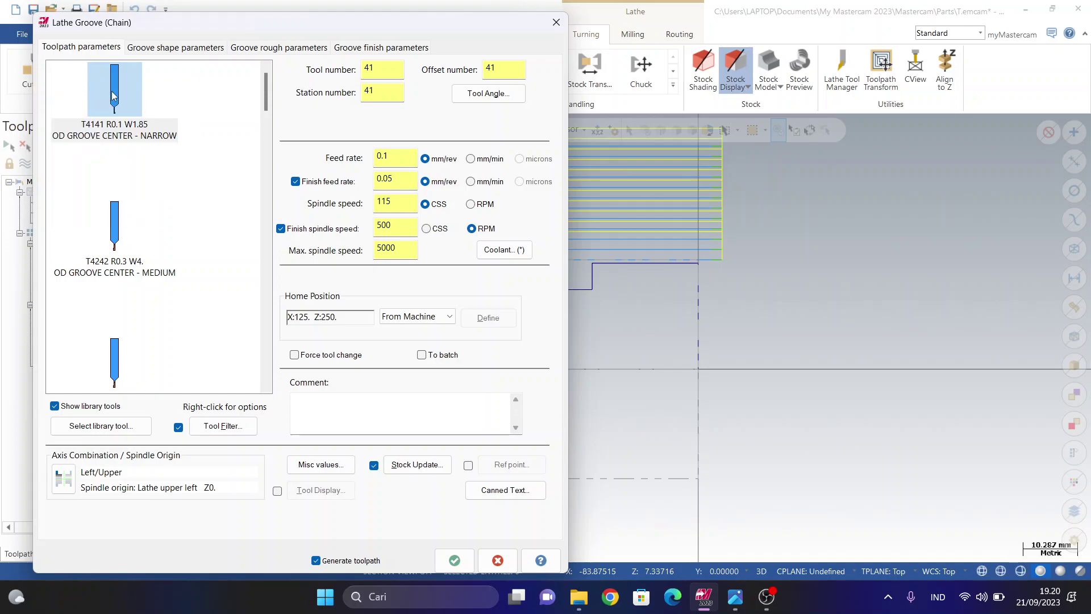
{"action": "left_click", "coordinate": [112, 96]}
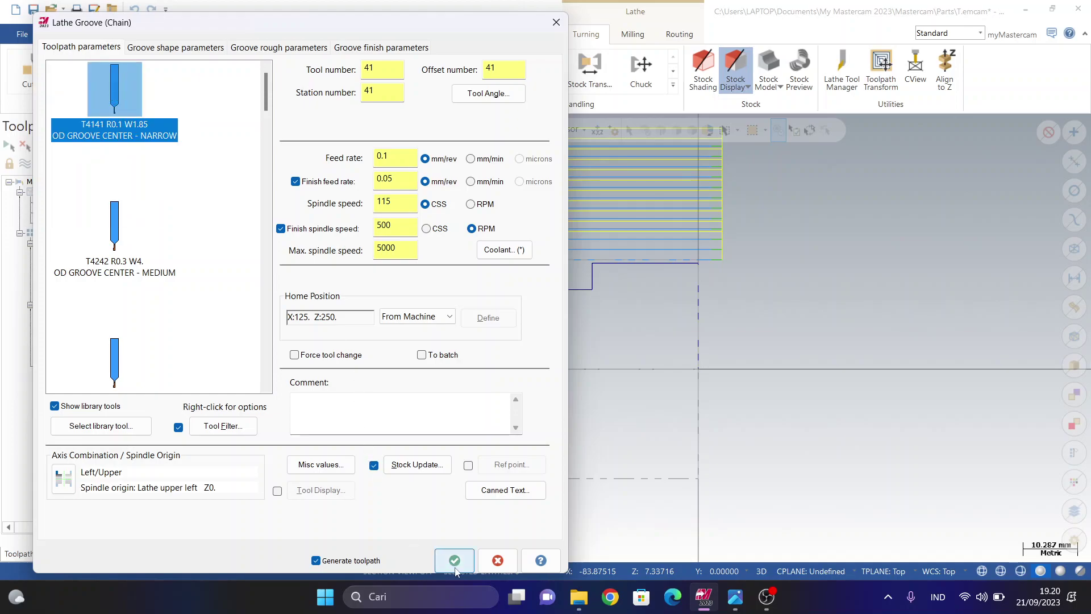
{"action": "left_click", "coordinate": [455, 560]}
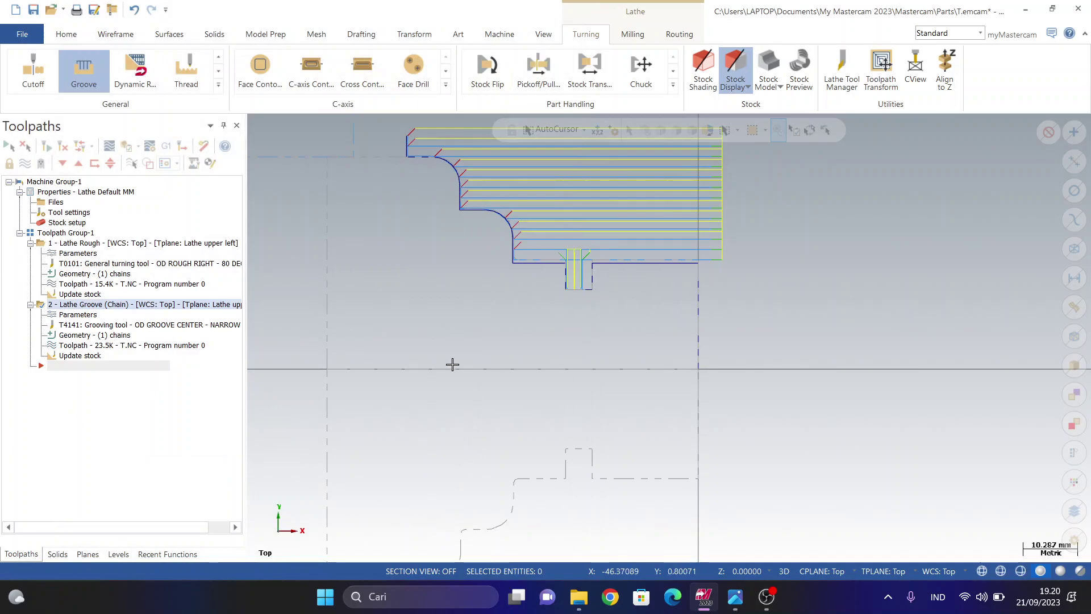
- Collapse the rough and groove operations in the toolpath tree and select Toolpath Group-1
{"action": "scroll", "coordinate": [428, 347], "scroll_direction": "down", "scroll_amount": 1}
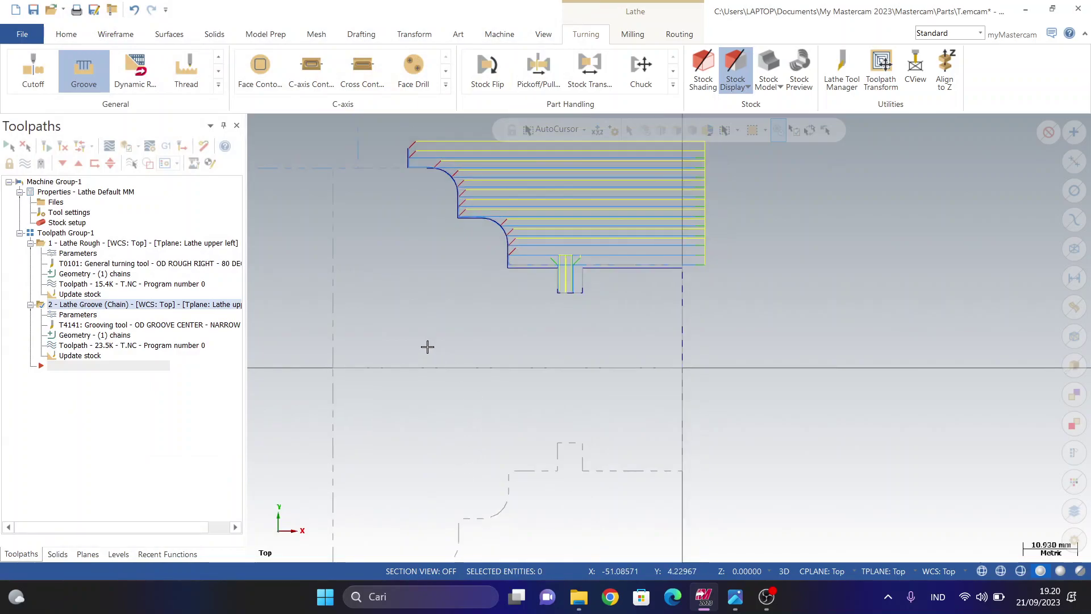
{"action": "scroll", "coordinate": [427, 346], "scroll_direction": "down", "scroll_amount": 1}
{"action": "scroll", "coordinate": [436, 335], "scroll_direction": "down", "scroll_amount": 3}
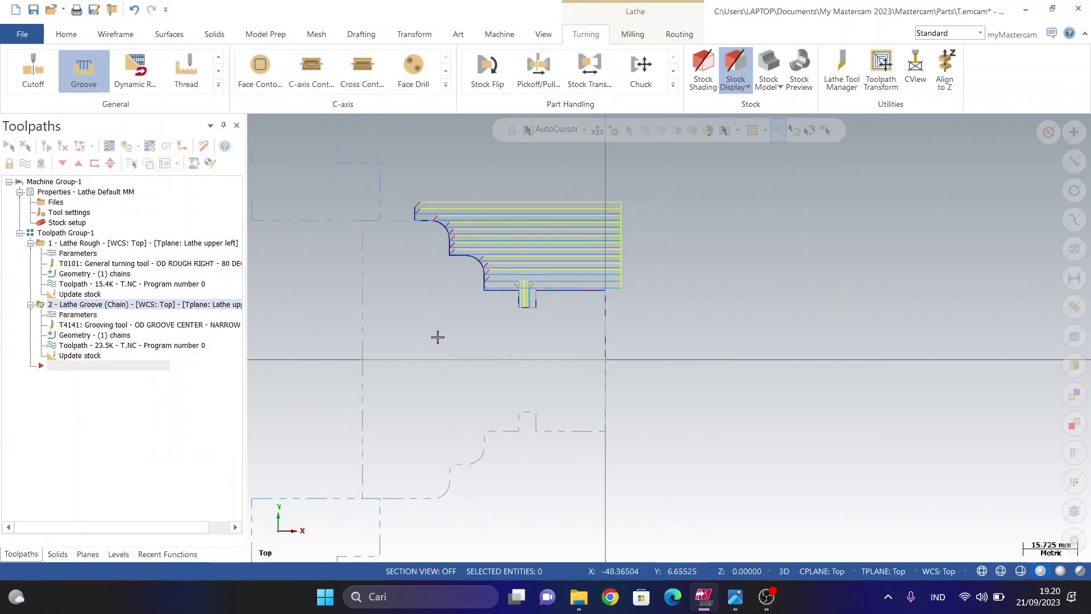
{"action": "scroll", "coordinate": [441, 324], "scroll_direction": "down", "scroll_amount": 2}
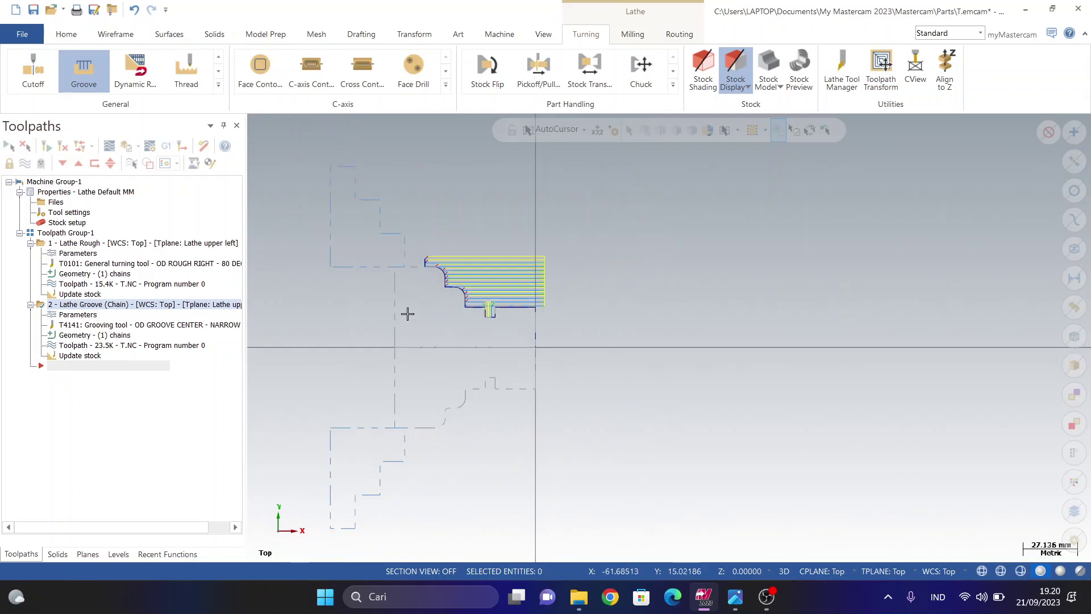
{"action": "left_click", "coordinate": [30, 243]}
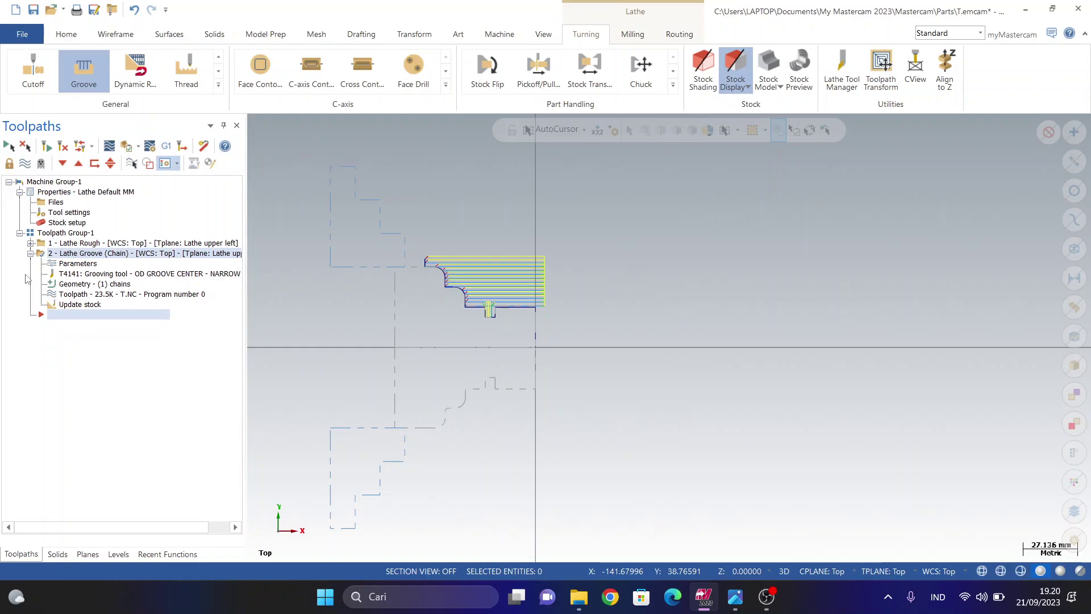
{"action": "left_click", "coordinate": [30, 254]}
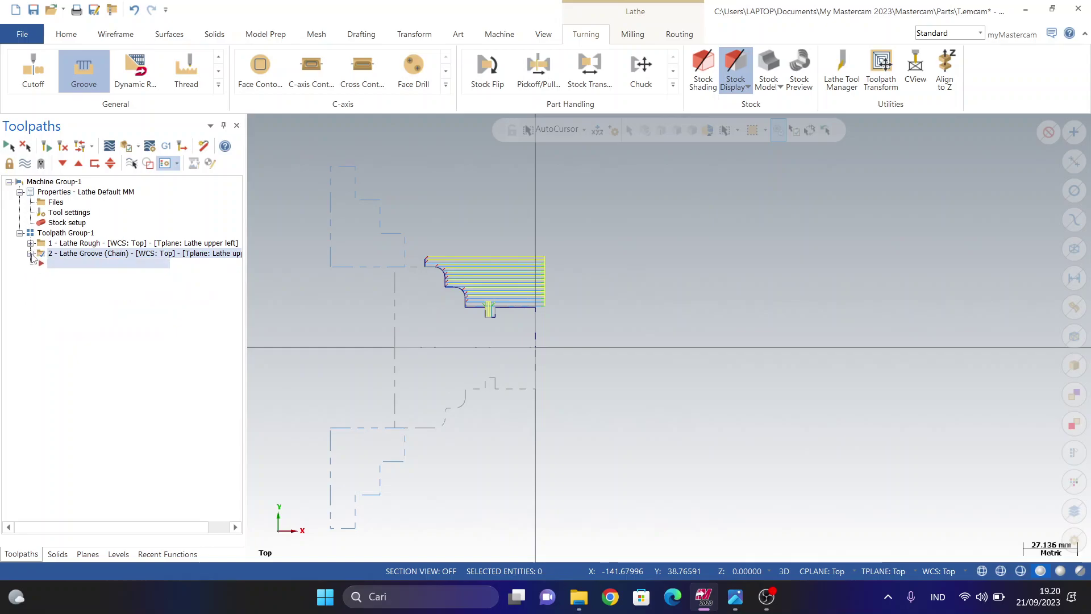
{"action": "left_click", "coordinate": [32, 236]}
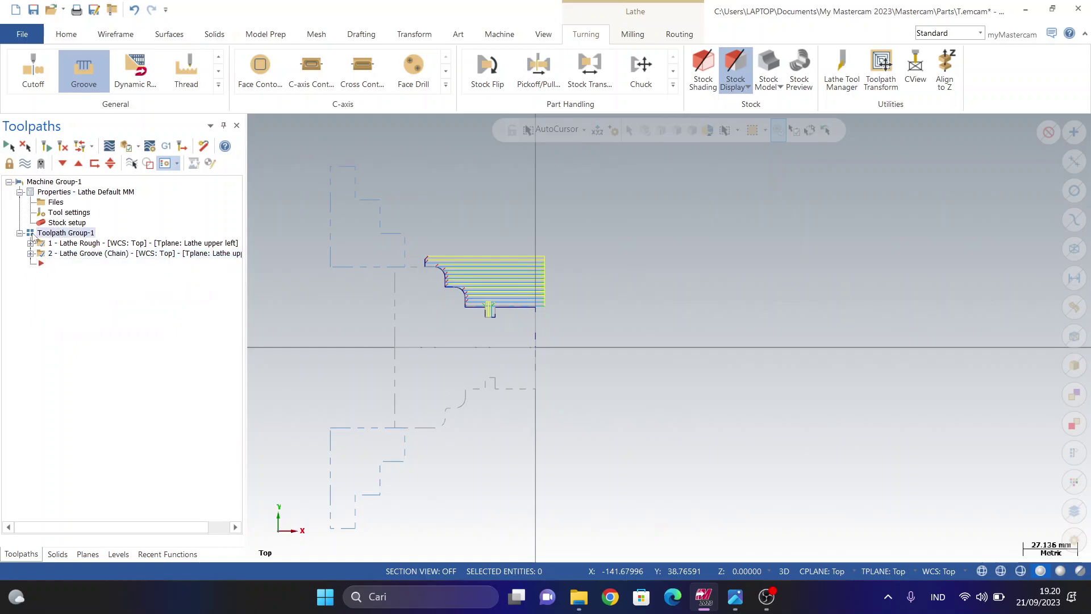
- Verify both toolpath operations in the Mastercam Simulator, playing the machining in a tilted 3D view at a slightly slower speed
{"action": "left_click", "coordinate": [128, 146]}
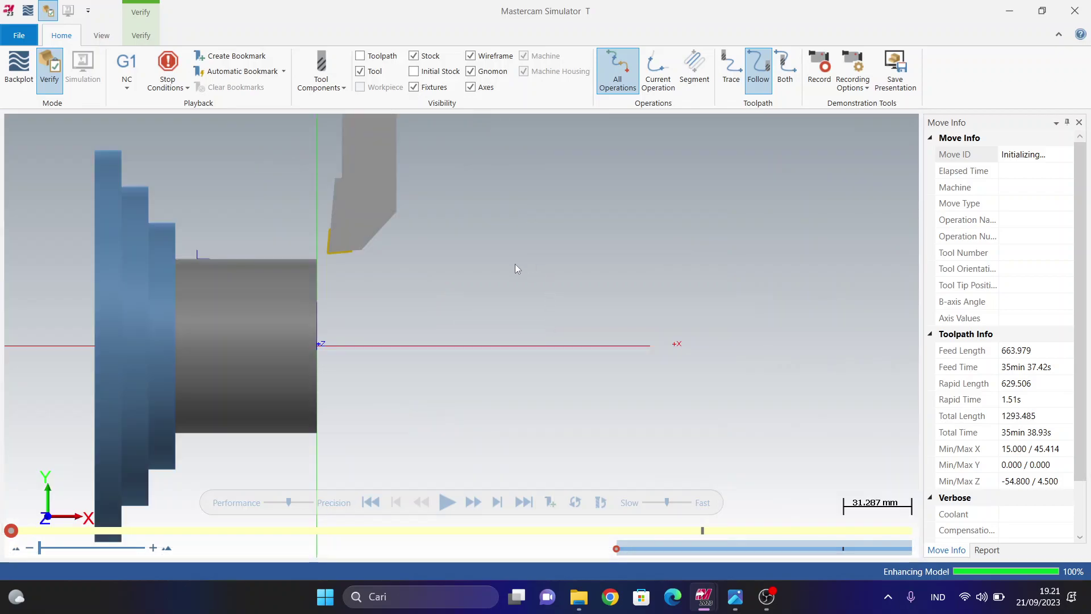
{"action": "right_click", "coordinate": [448, 295]}
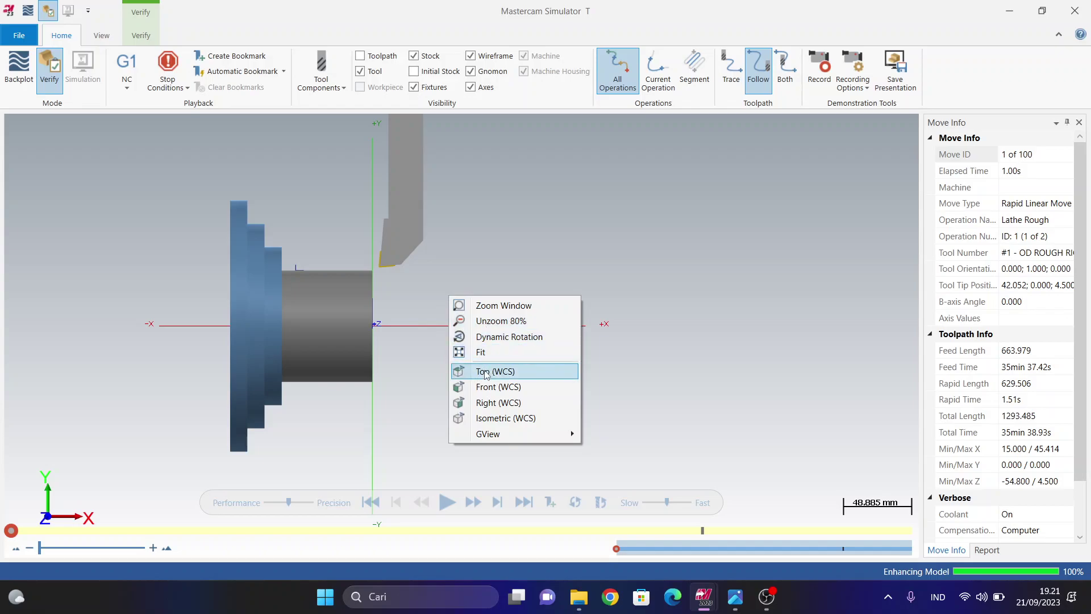
{"action": "left_click", "coordinate": [474, 349]}
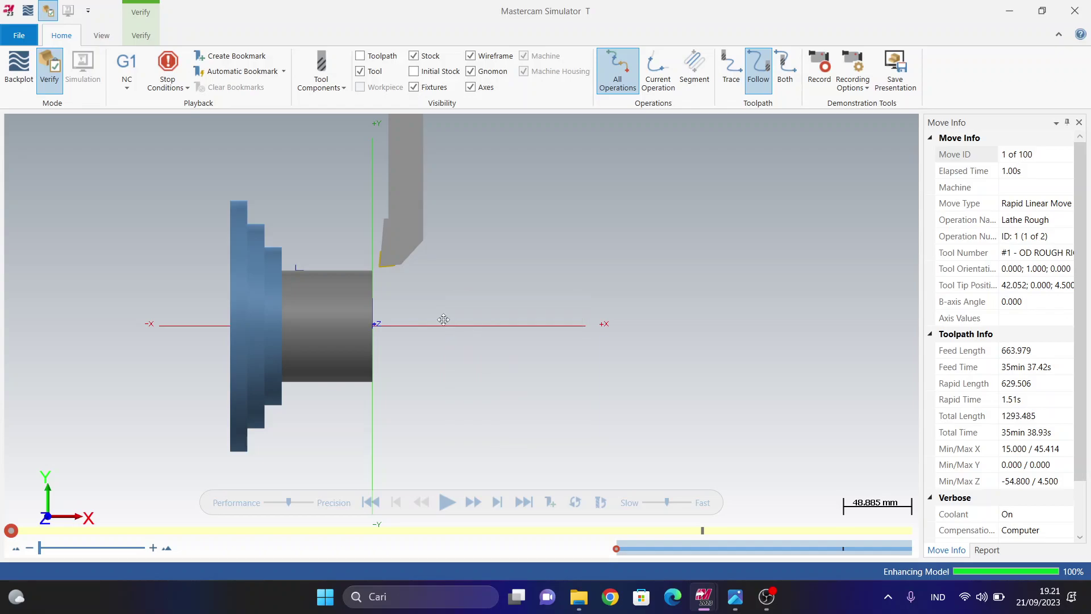
{"action": "left_click_drag", "start_coordinate": [444, 319], "coordinate": [438, 340]}
{"action": "left_click", "coordinate": [660, 503]}
{"action": "left_click", "coordinate": [448, 502]}
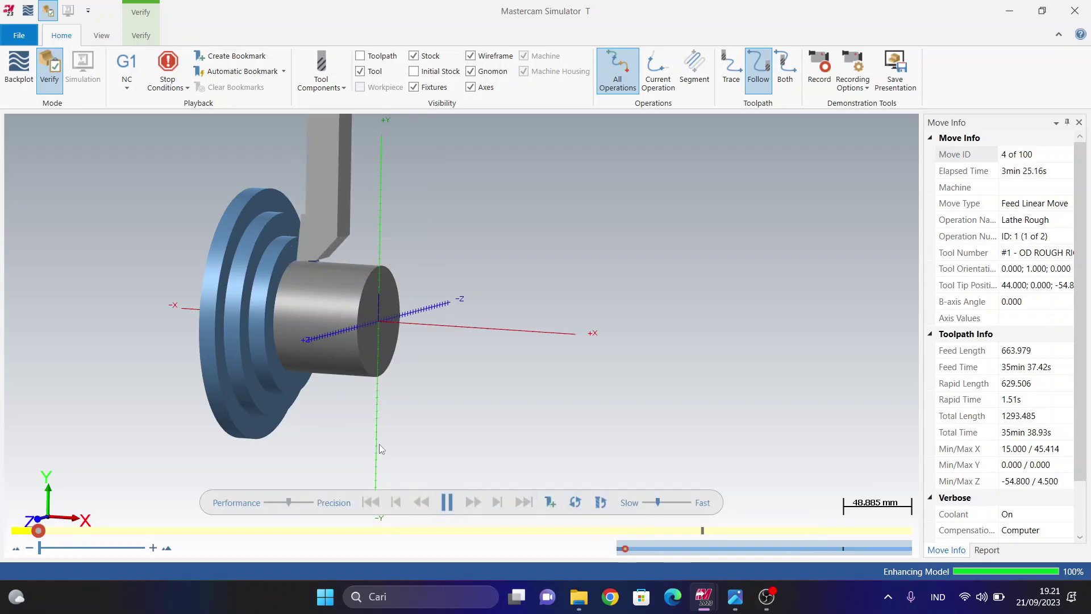
{"action": "scroll", "coordinate": [330, 353], "scroll_direction": "up", "scroll_amount": 2}
{"action": "scroll", "coordinate": [330, 353], "scroll_direction": "up", "scroll_amount": 1}
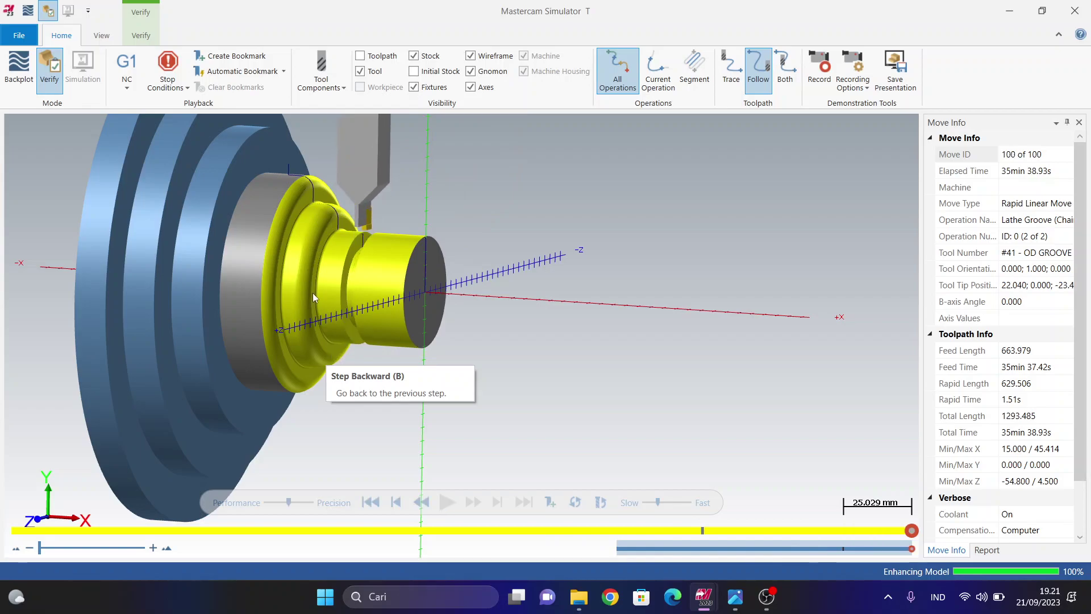
- Split the simulator display into four views and replay the whole machining simulation from the beginning
{"action": "left_click", "coordinate": [108, 33]}
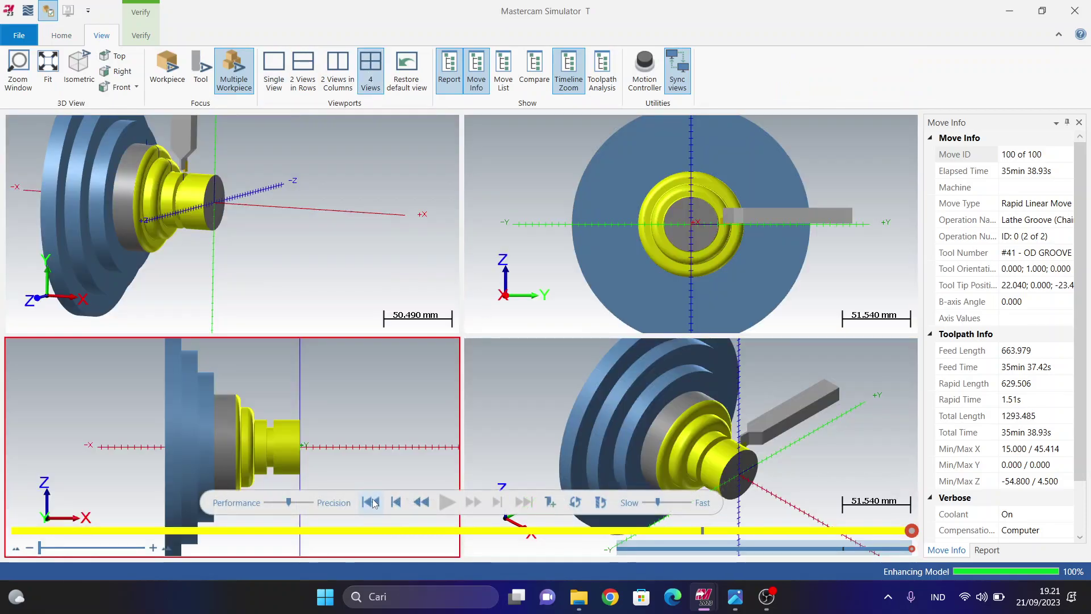
{"action": "left_click", "coordinate": [373, 503]}
{"action": "left_click", "coordinate": [479, 333]}
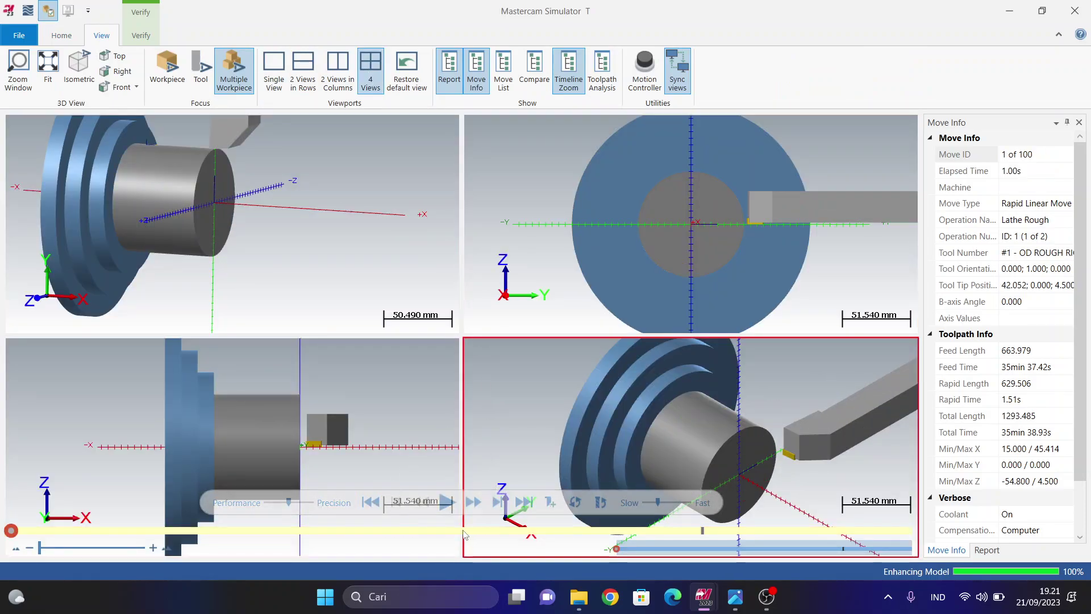
{"action": "left_click", "coordinate": [447, 502]}
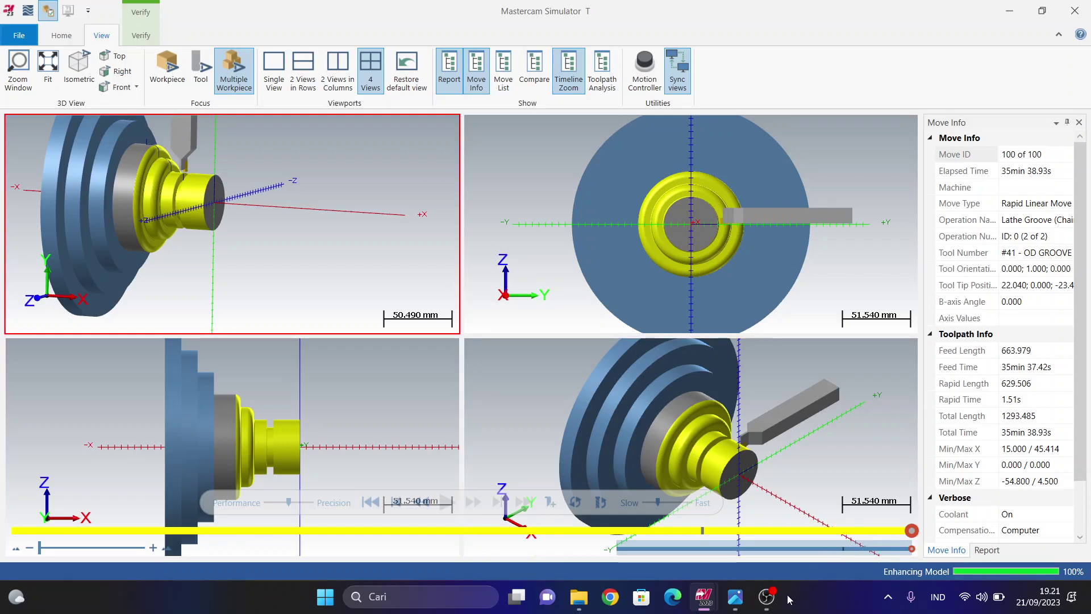
{"action": "mouse_move", "coordinate": [786, 603]}
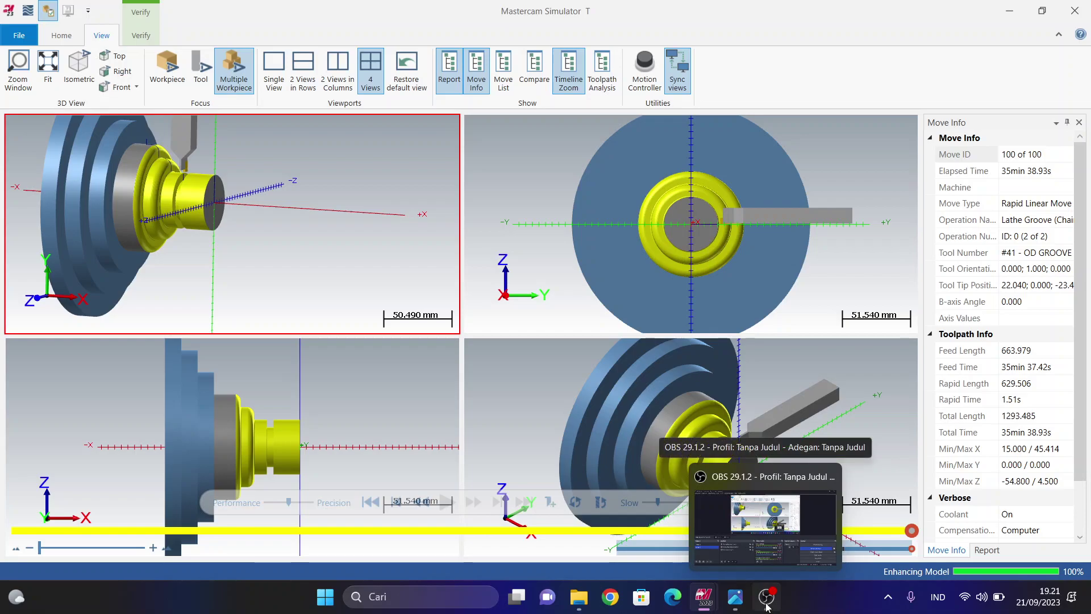